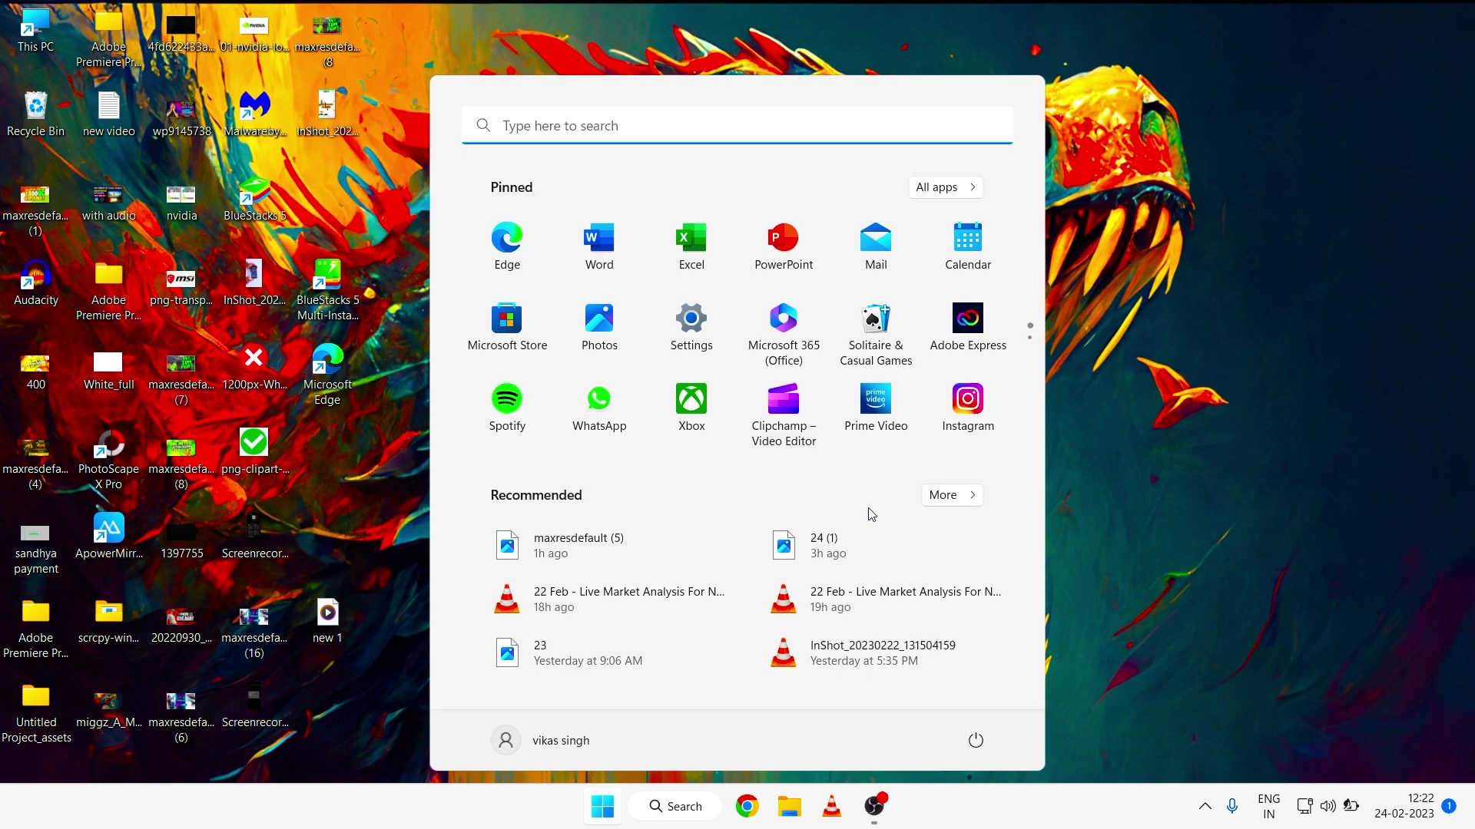
Open CCleaner and scan the registry for issues with all cleaner categories enabled.
type("ccleaner")
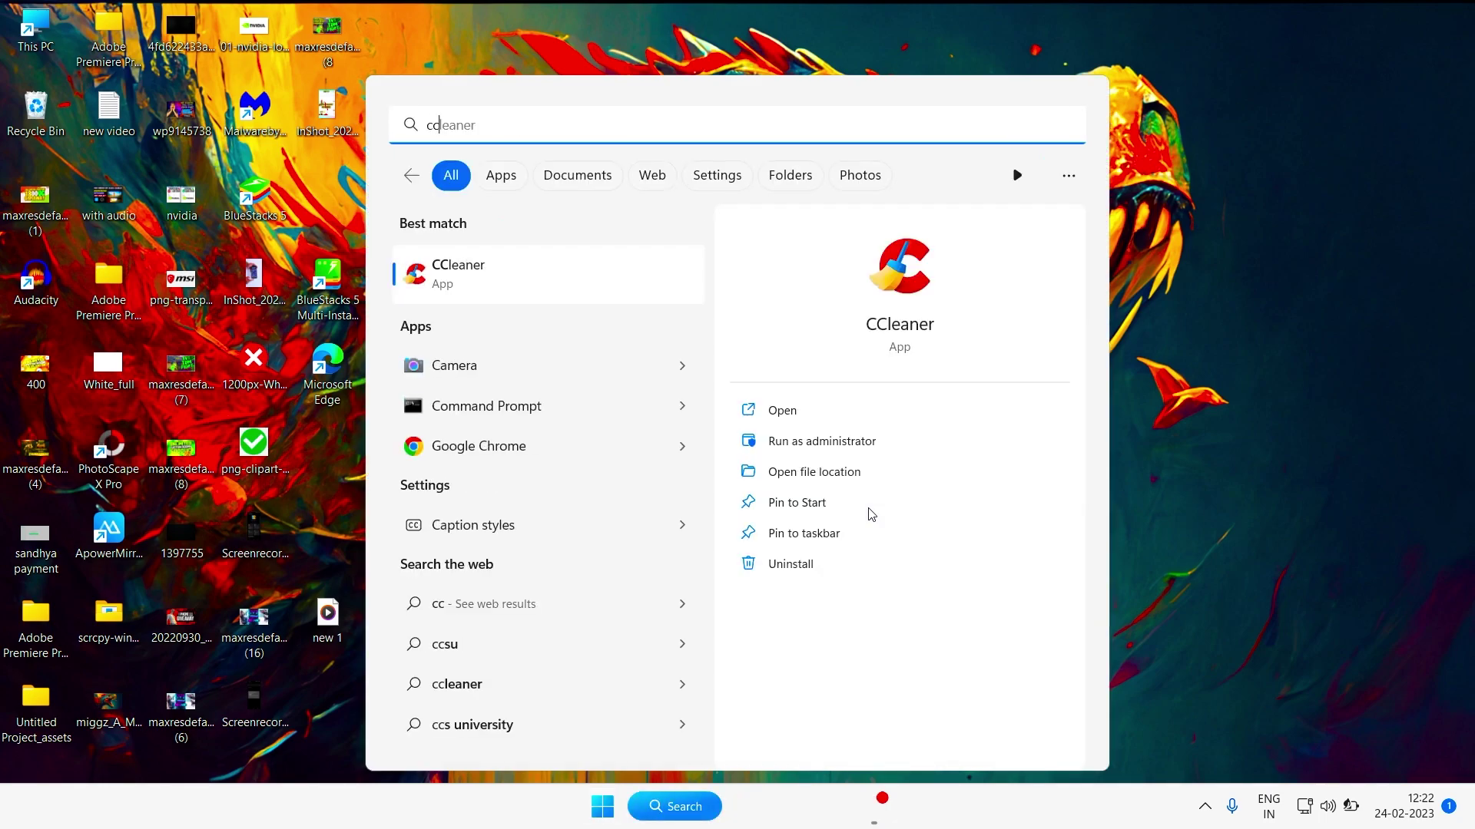
key("Return")
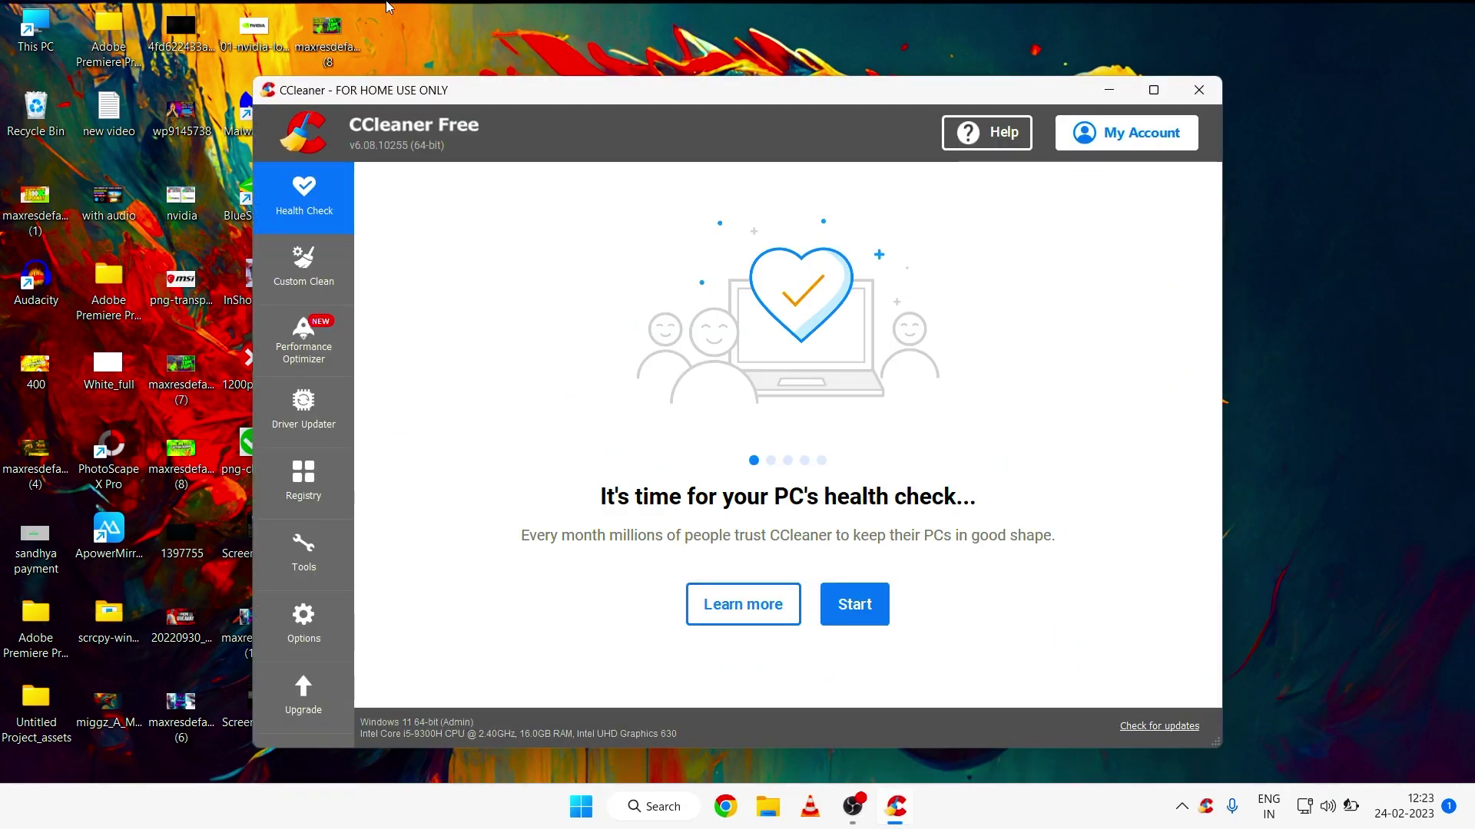
left_click(280, 484)
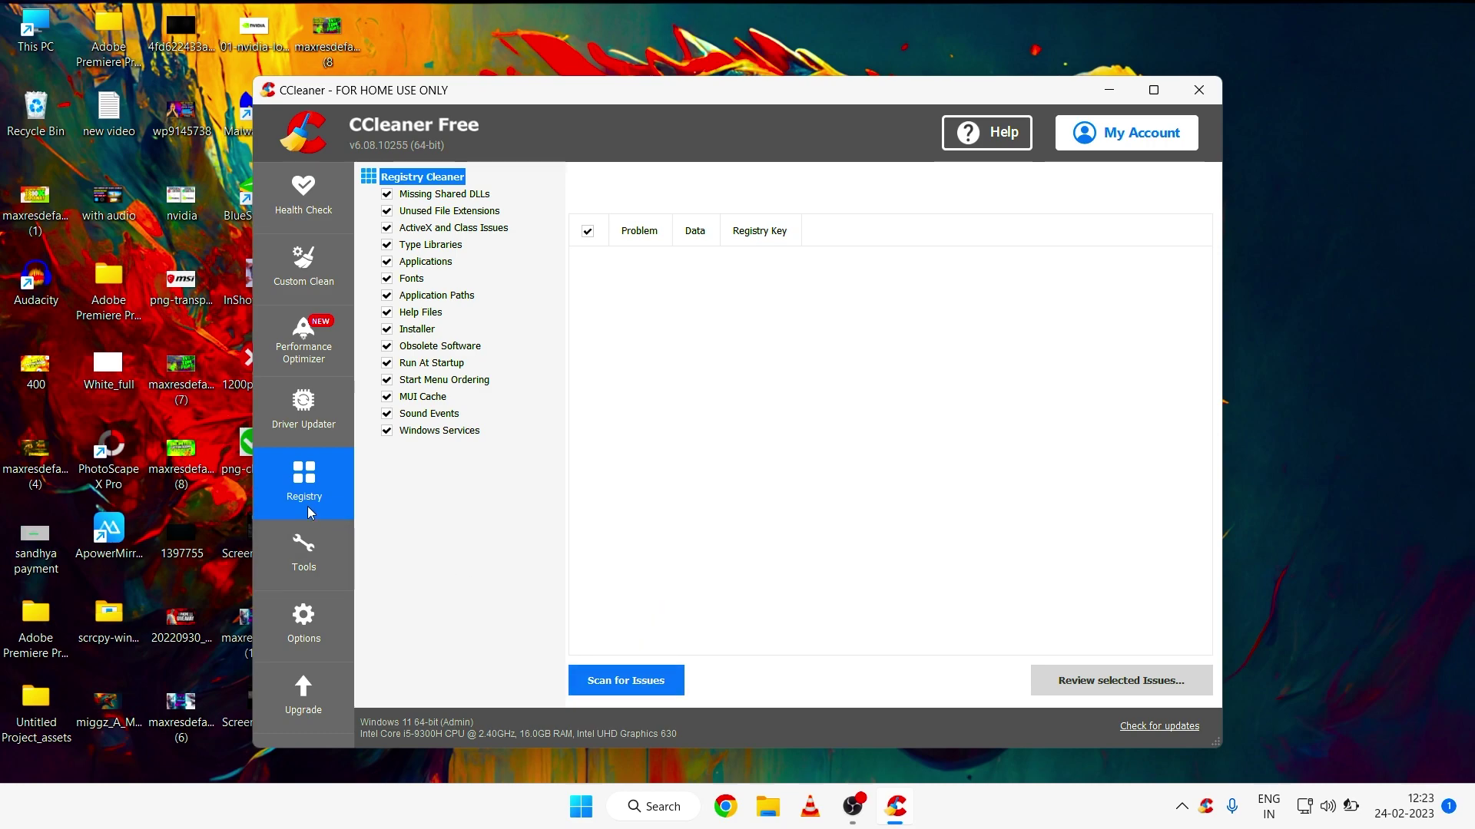
left_click(621, 693)
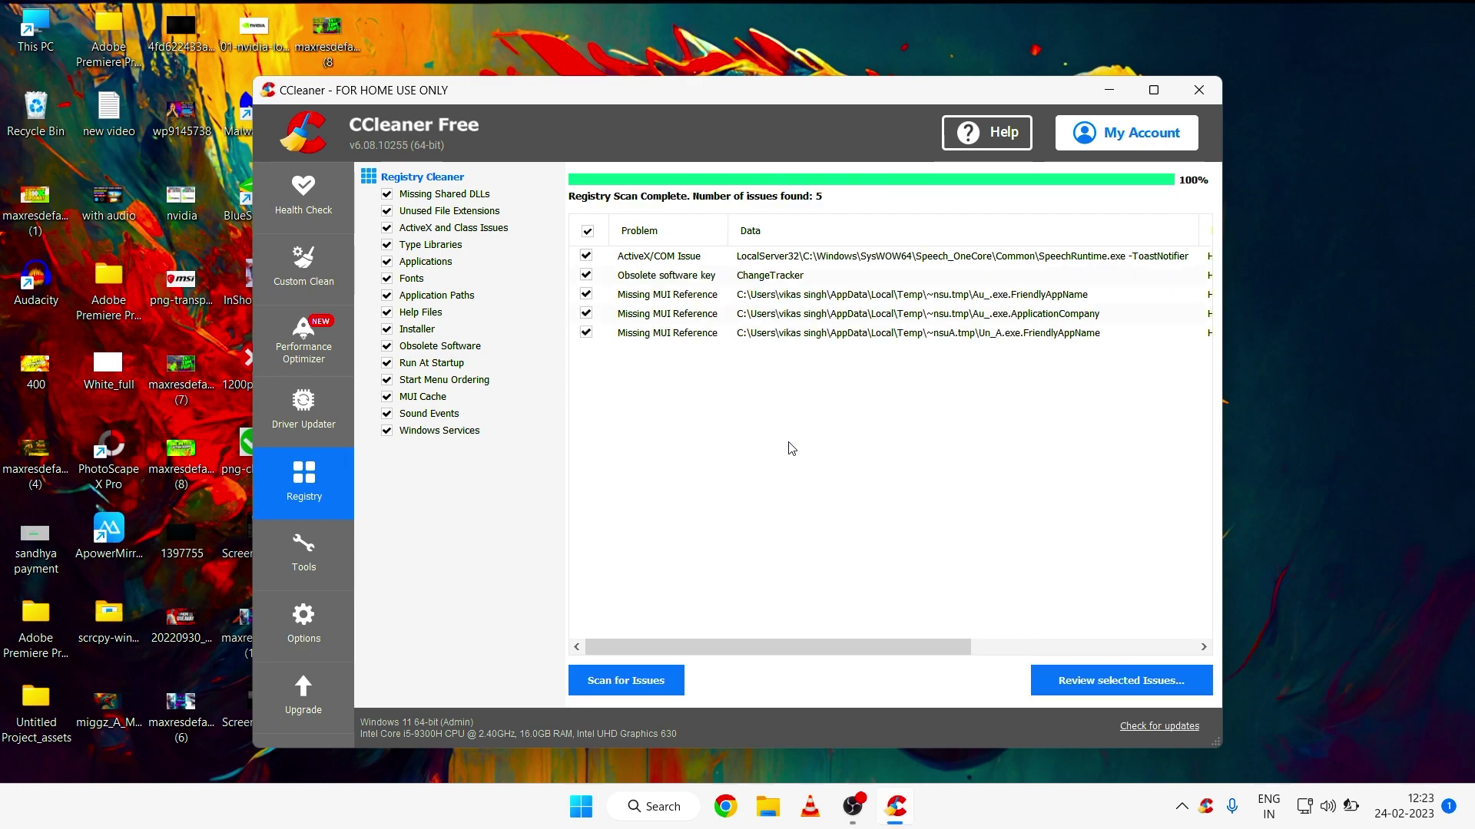
Fix all selected registry issues without backing up the registry, and close the CCleaner window.
left_click(1127, 680)
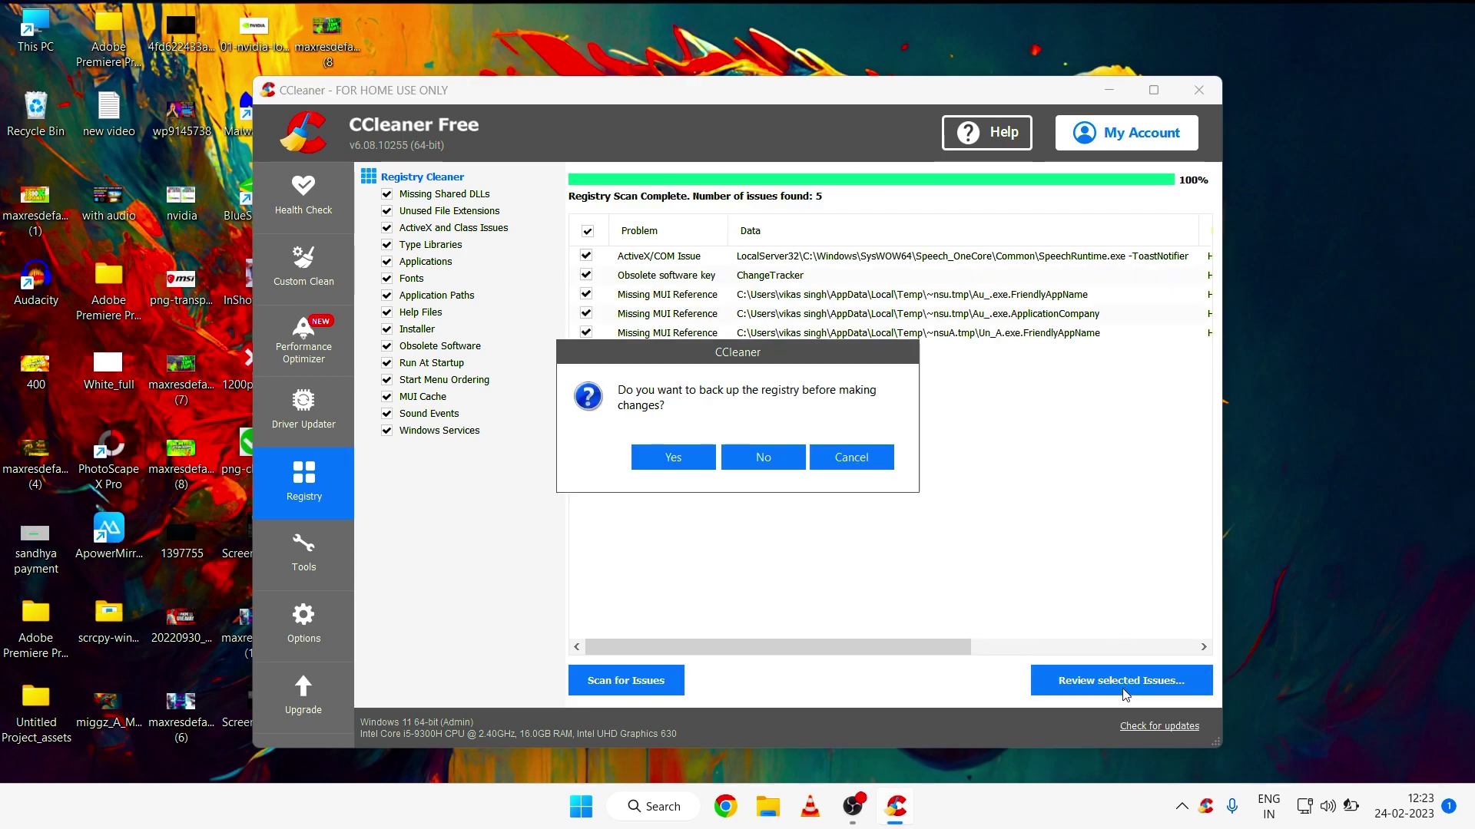
left_click(763, 457)
left_click(760, 511)
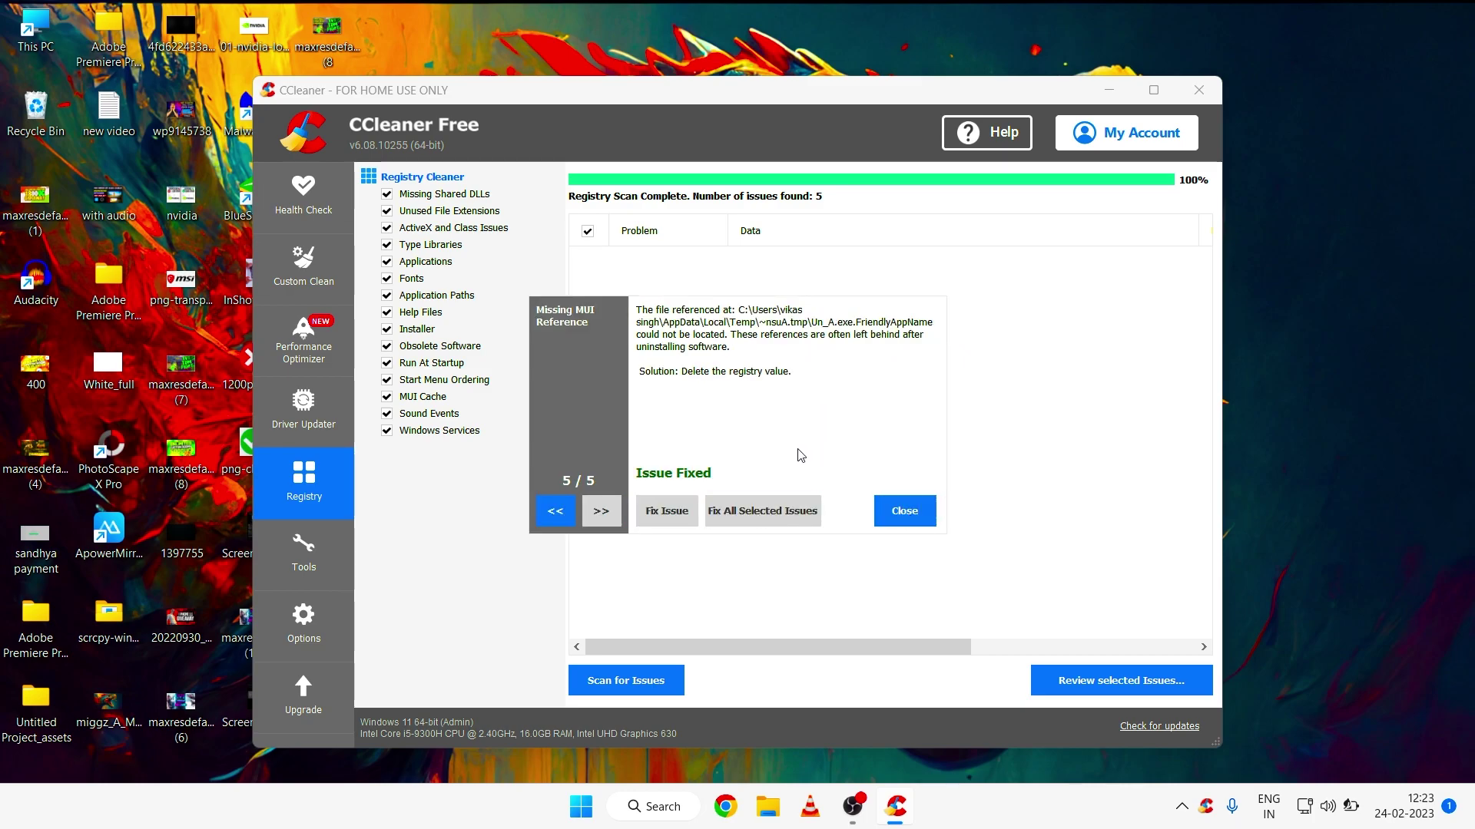
left_click(904, 510)
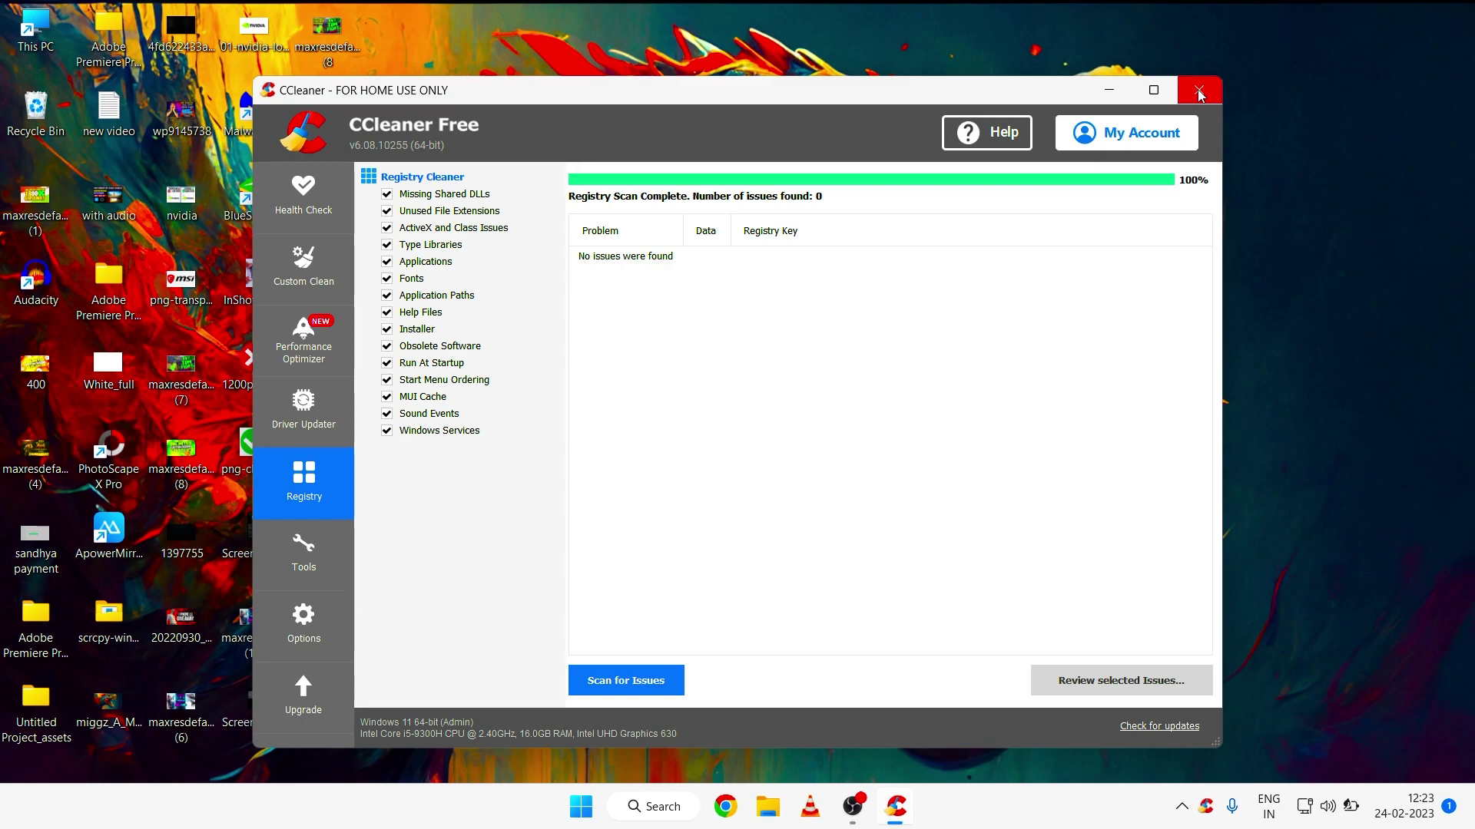
left_click(1199, 91)
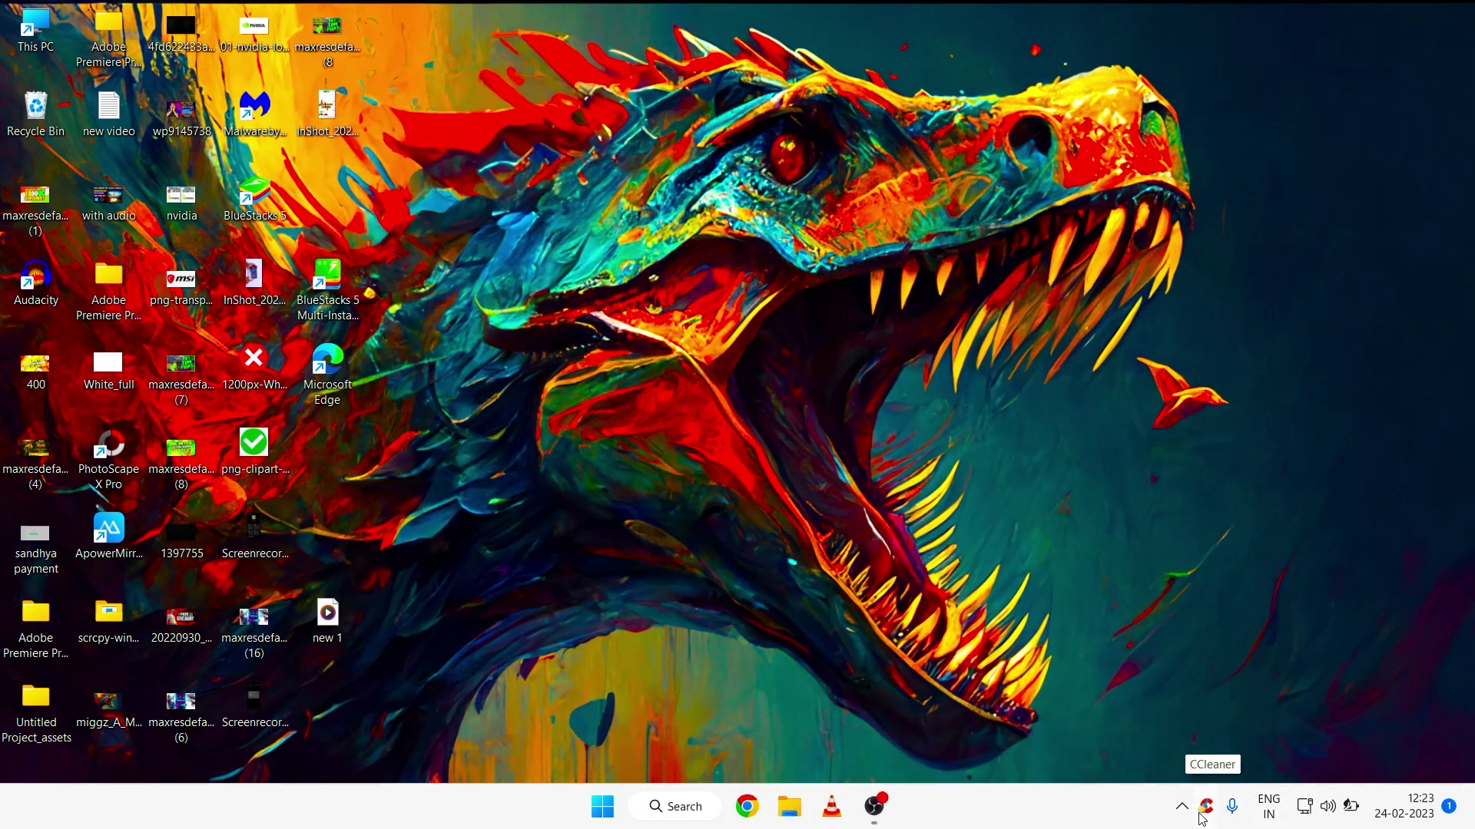
Exit the CCleaner instance still running in the background.
left_click(1181, 808)
right_click(1167, 755)
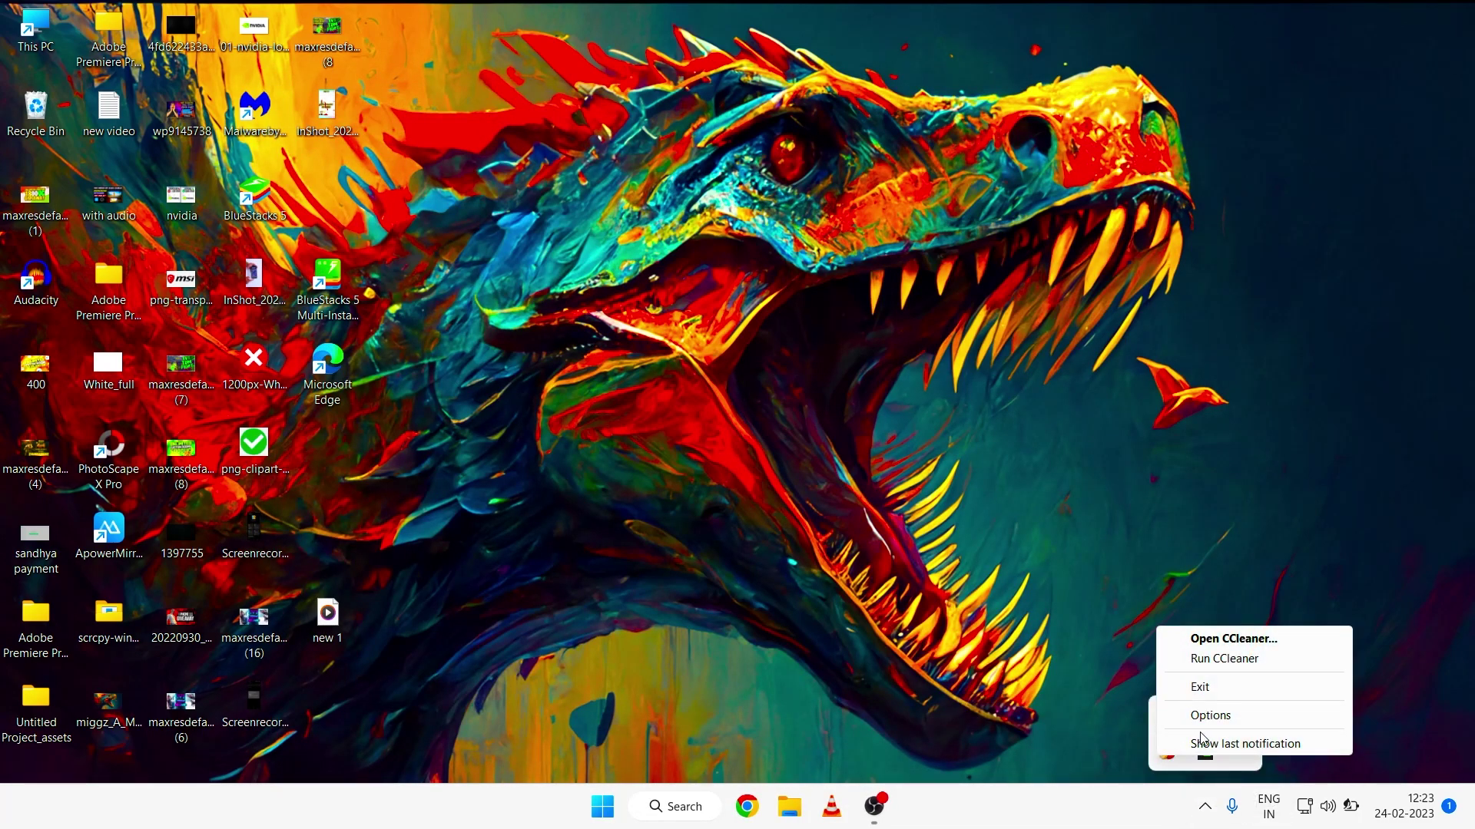
left_click(1220, 688)
left_click(1204, 805)
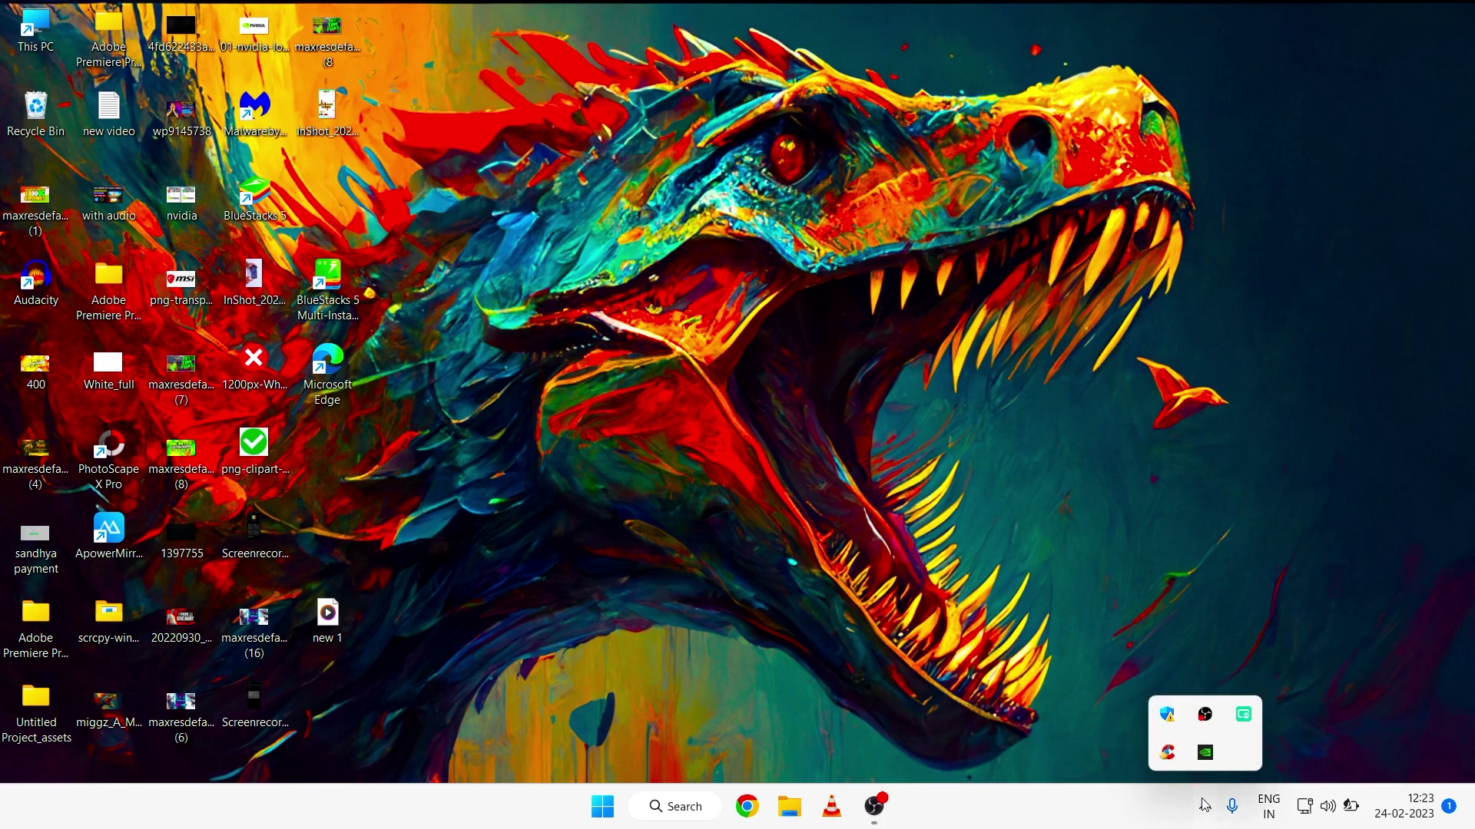
left_click(1115, 732)
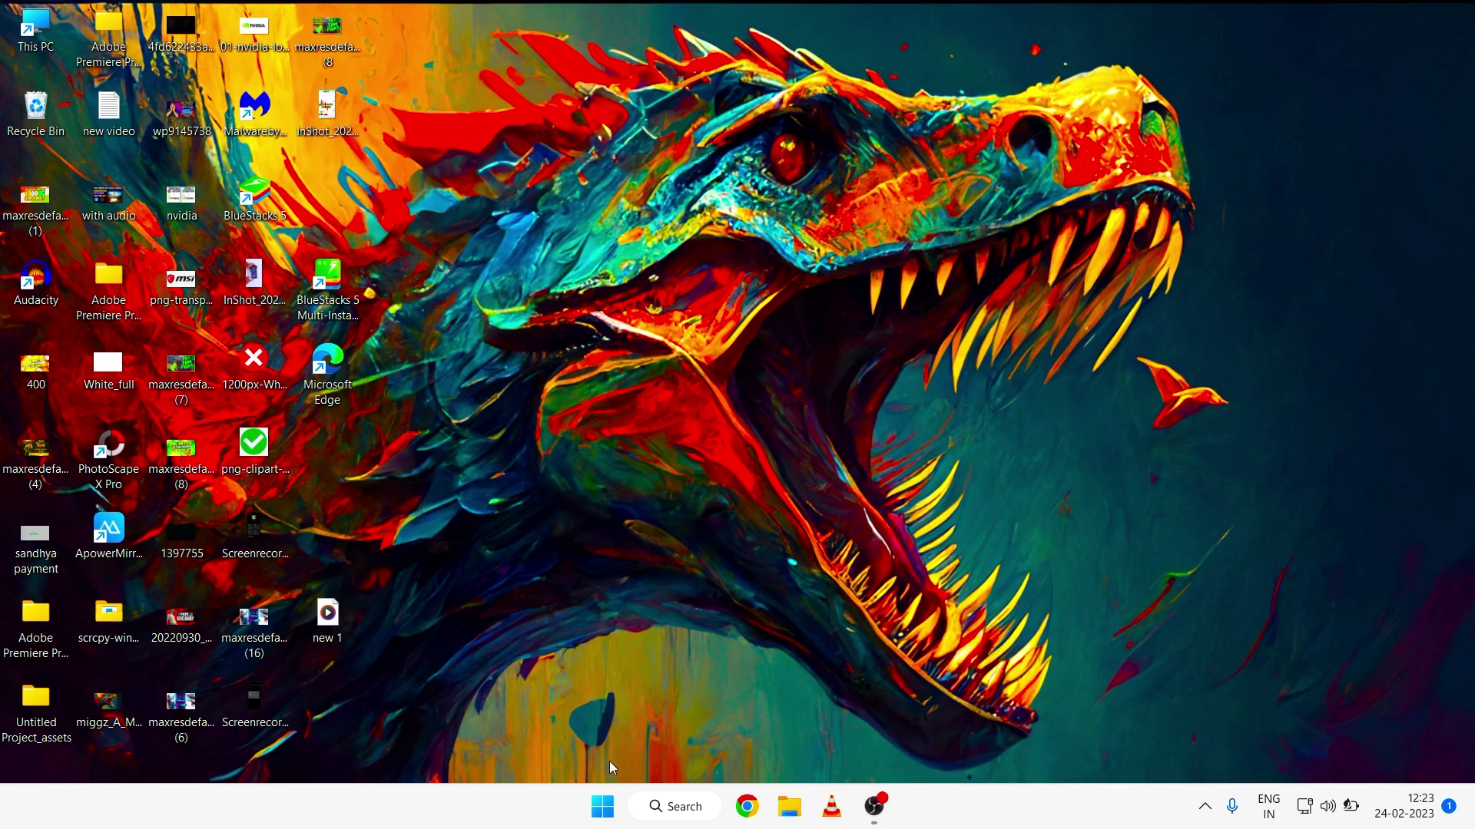
Search the computer for BlueStacks 5 and launch it.
left_click(614, 811)
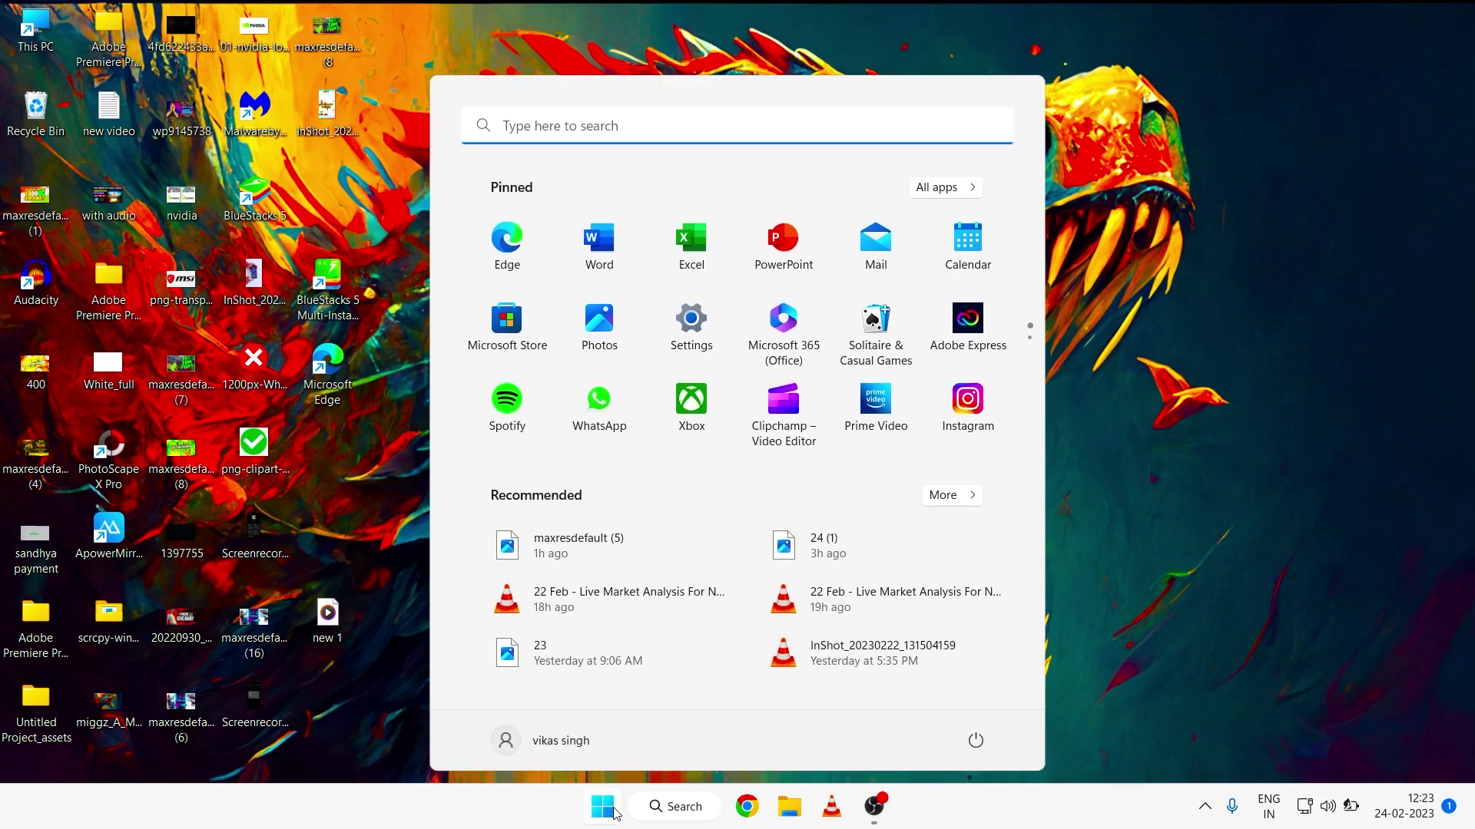
type("b")
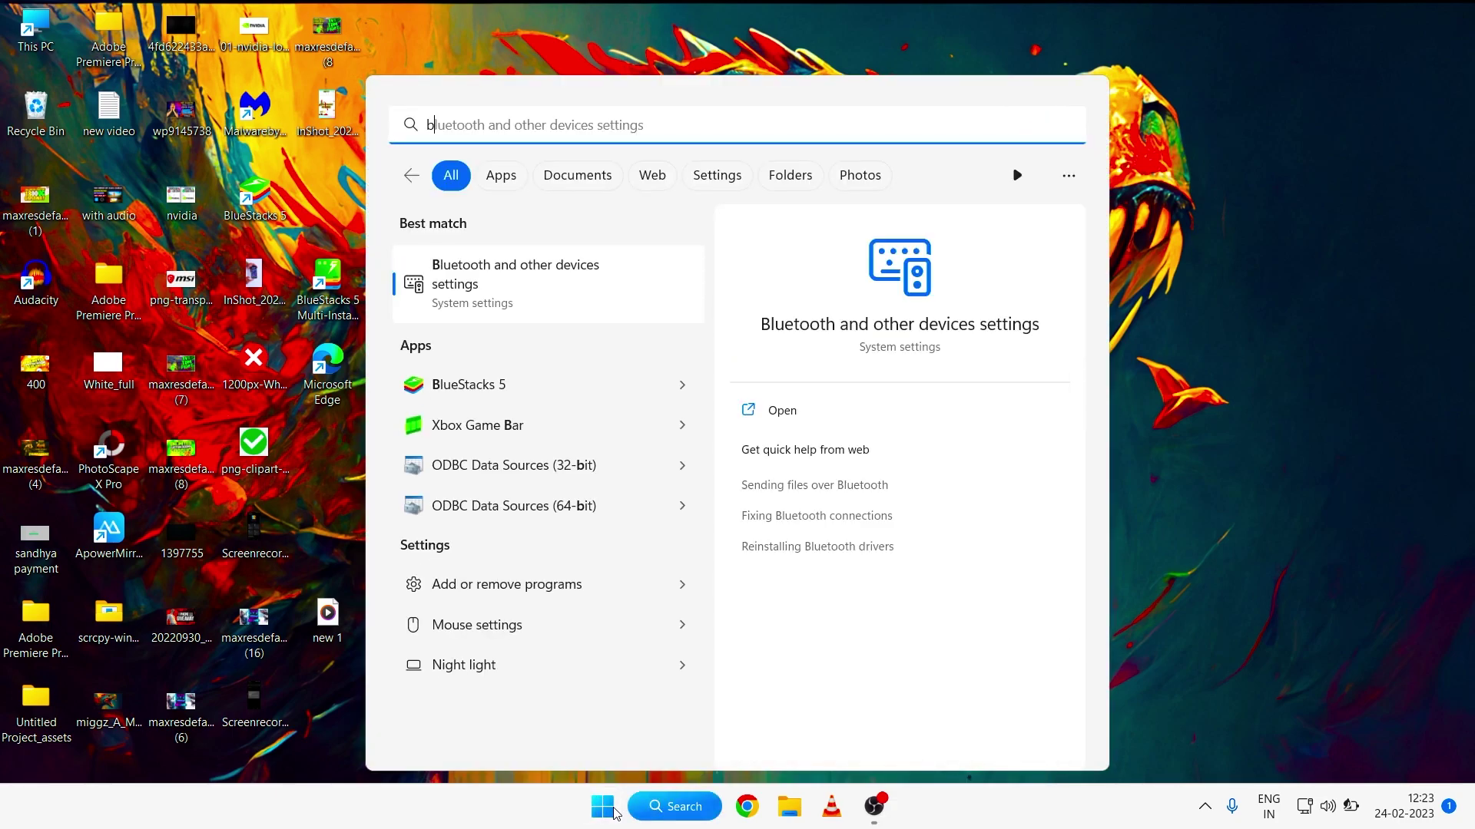
type("lue")
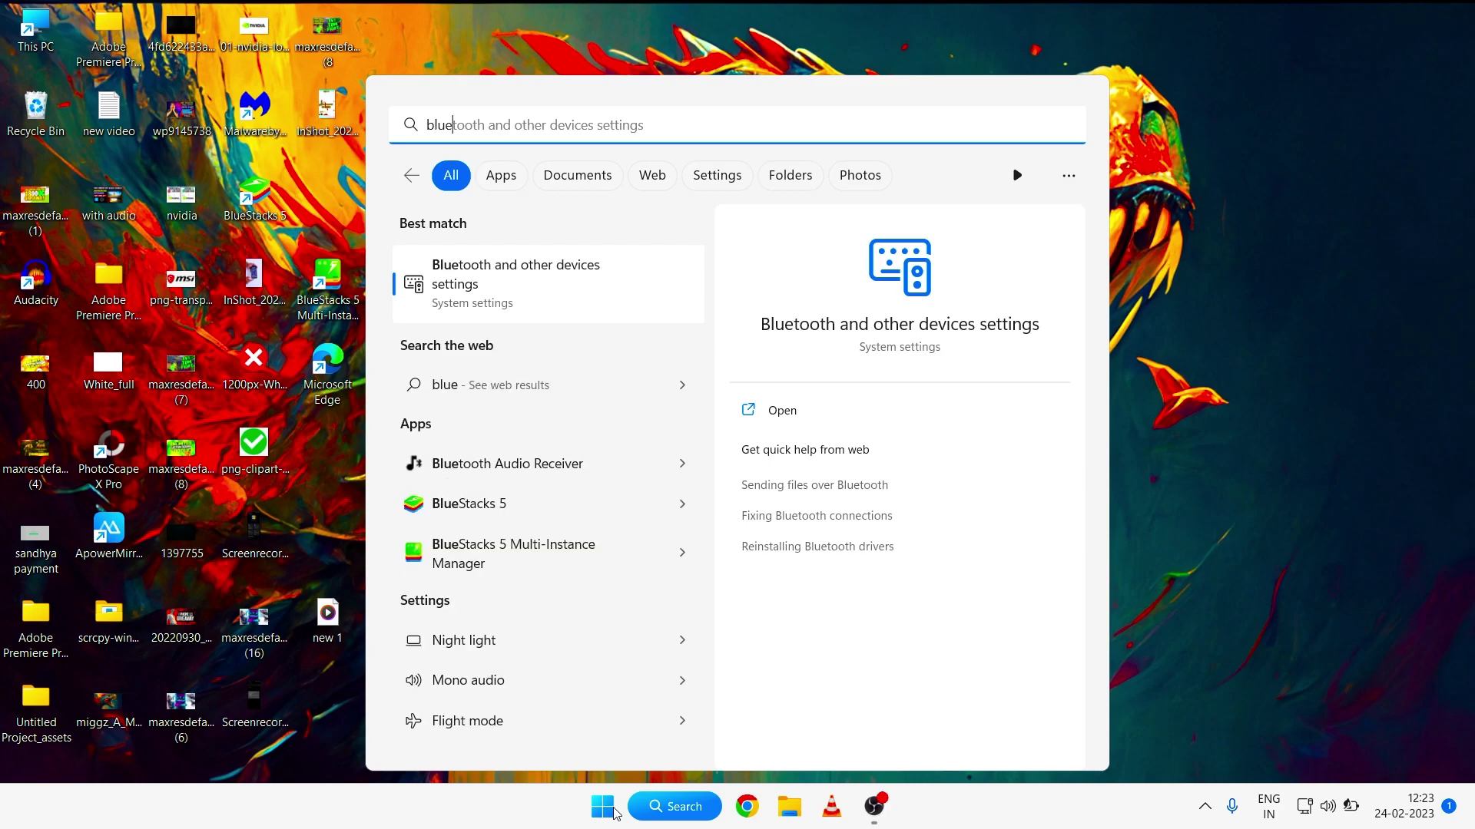
type("s")
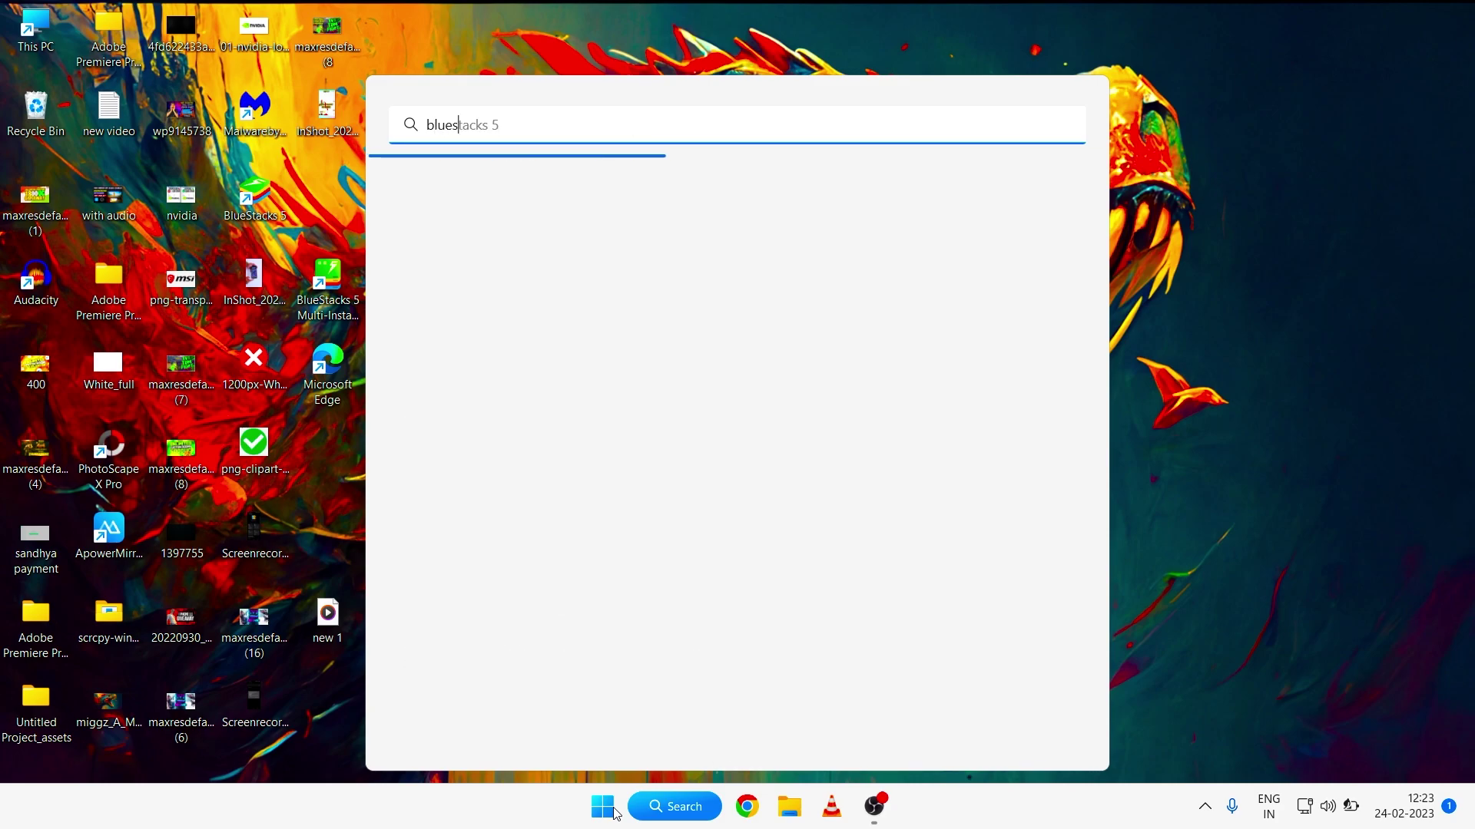
key("BackSpace")
key("BackSpace")
key("BackSpace")
key("BackSpace")
key("BackSpace")
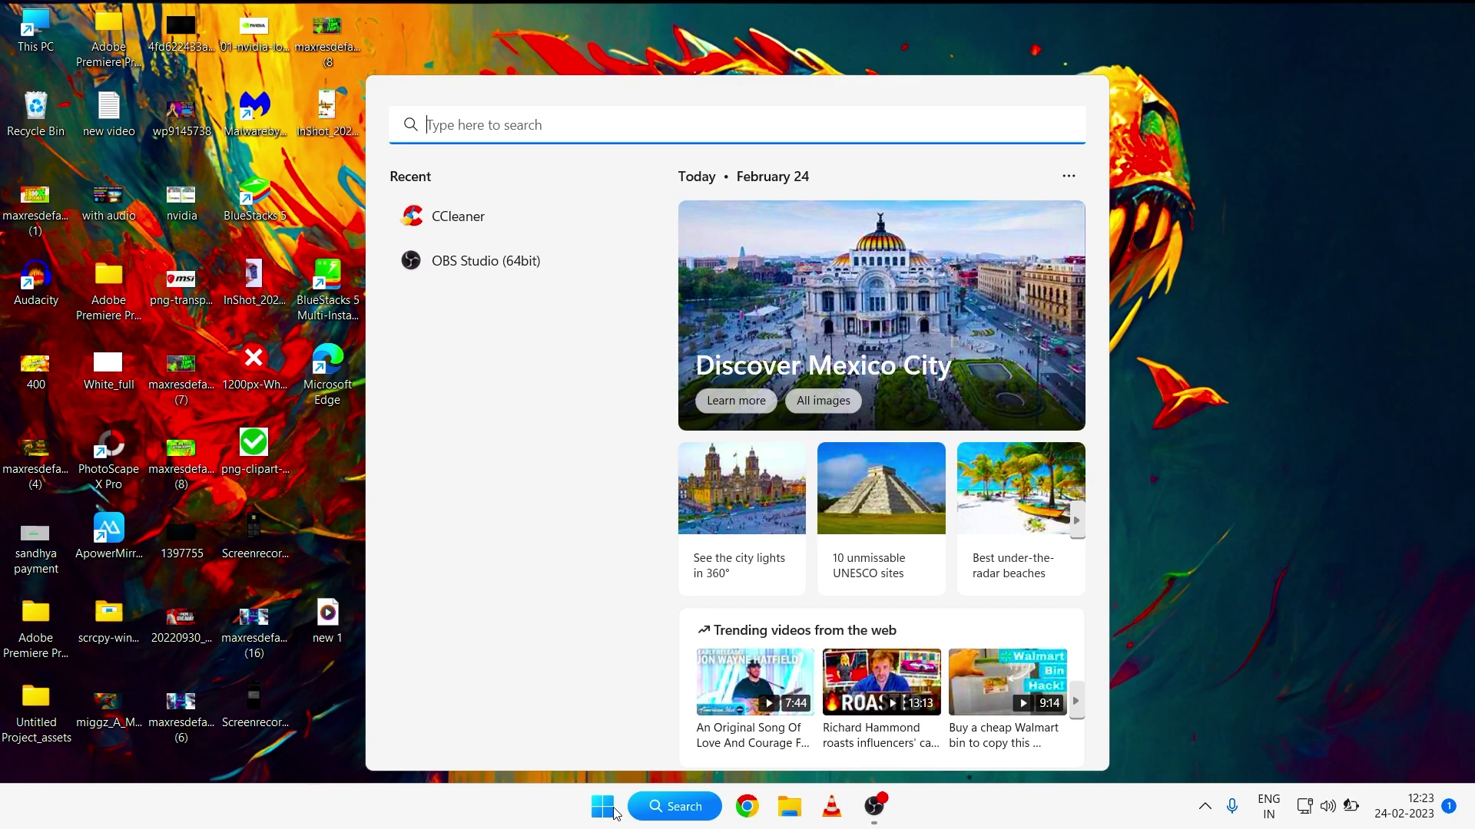
type("bl")
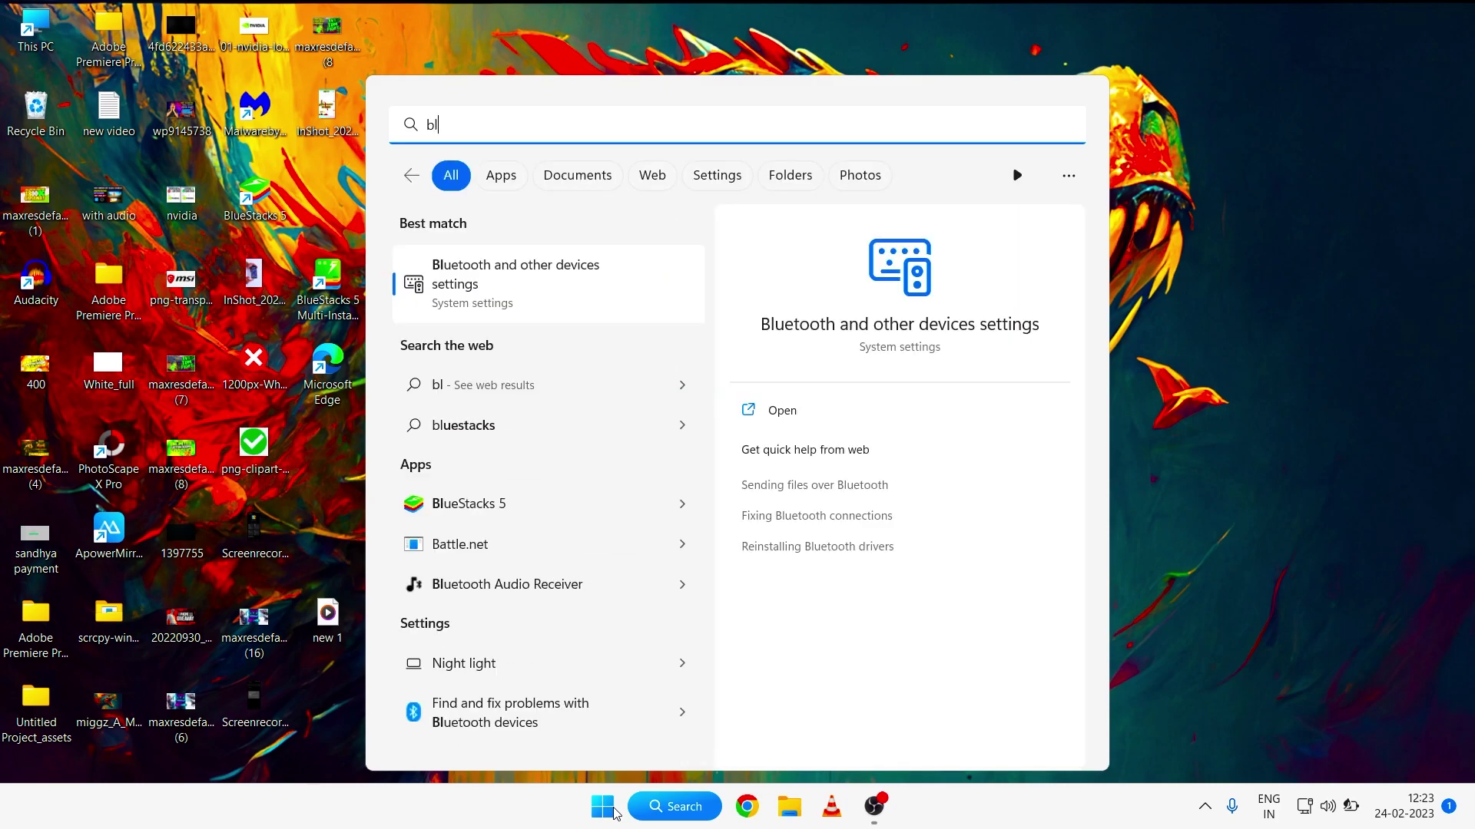
type("ues")
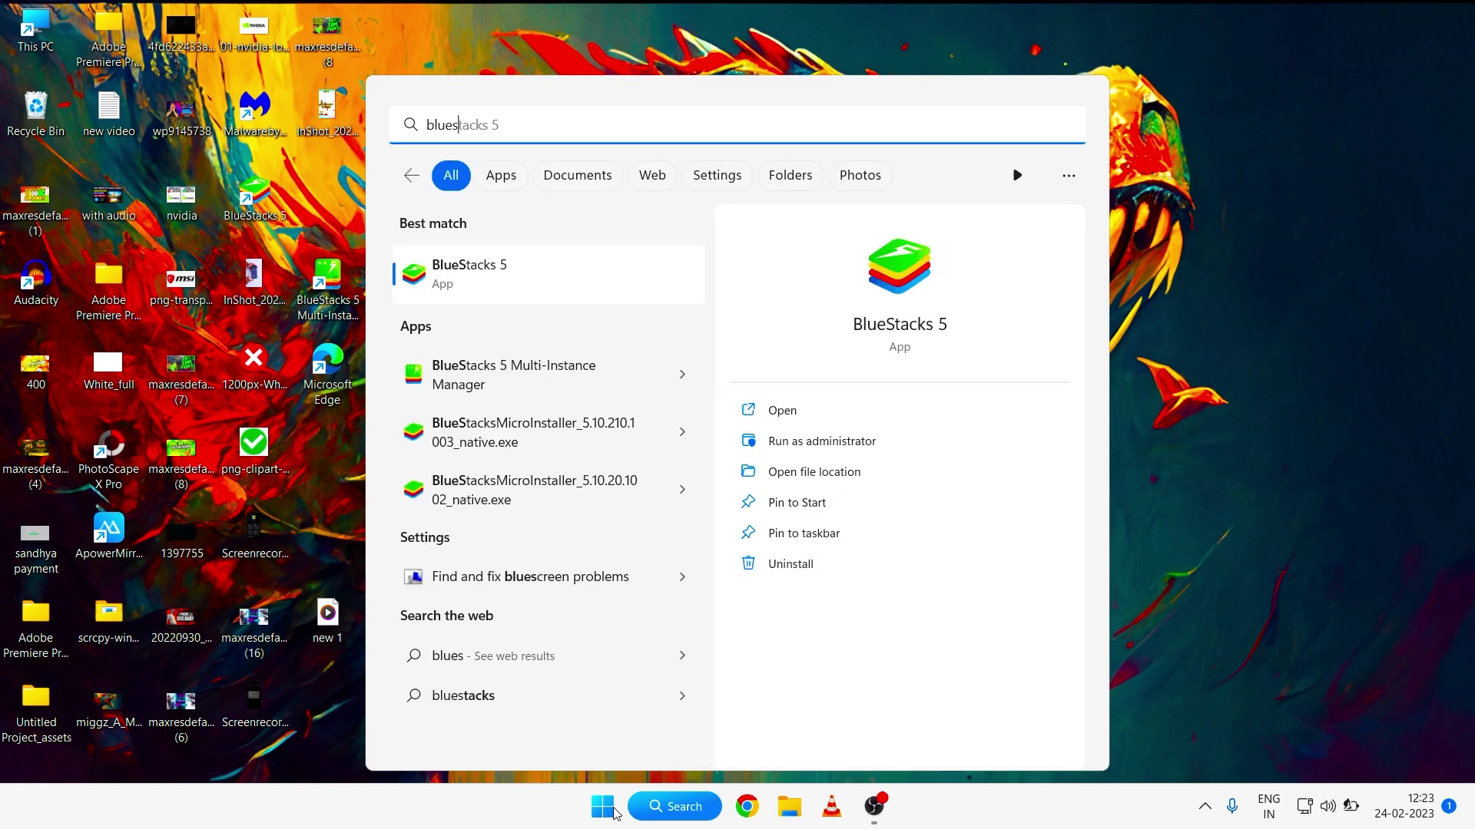
key("Return")
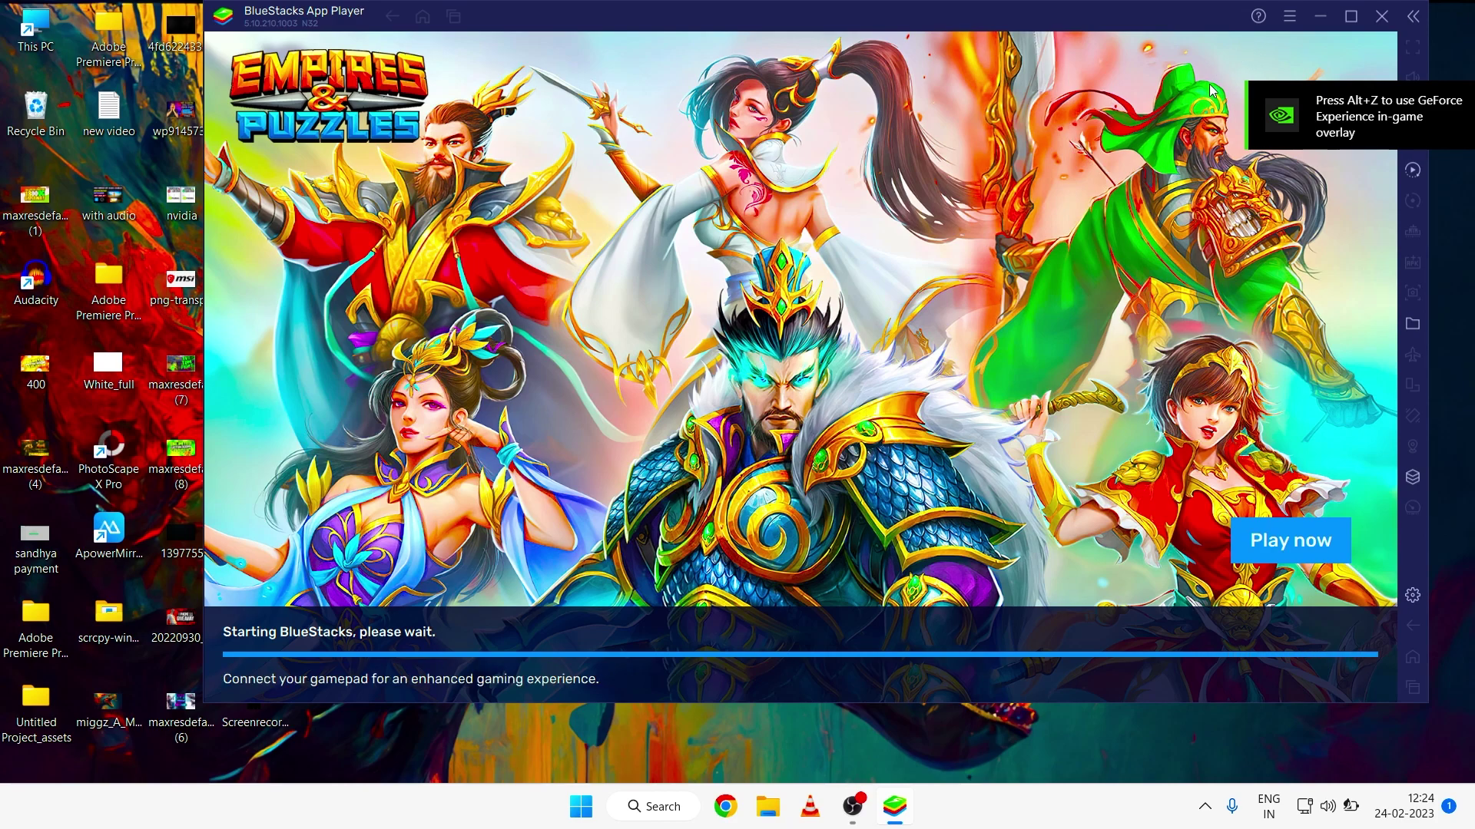
Open the BlueStacks settings and review the Performance, Display, Graphics, Devices and Gamepad options.
left_click(1290, 17)
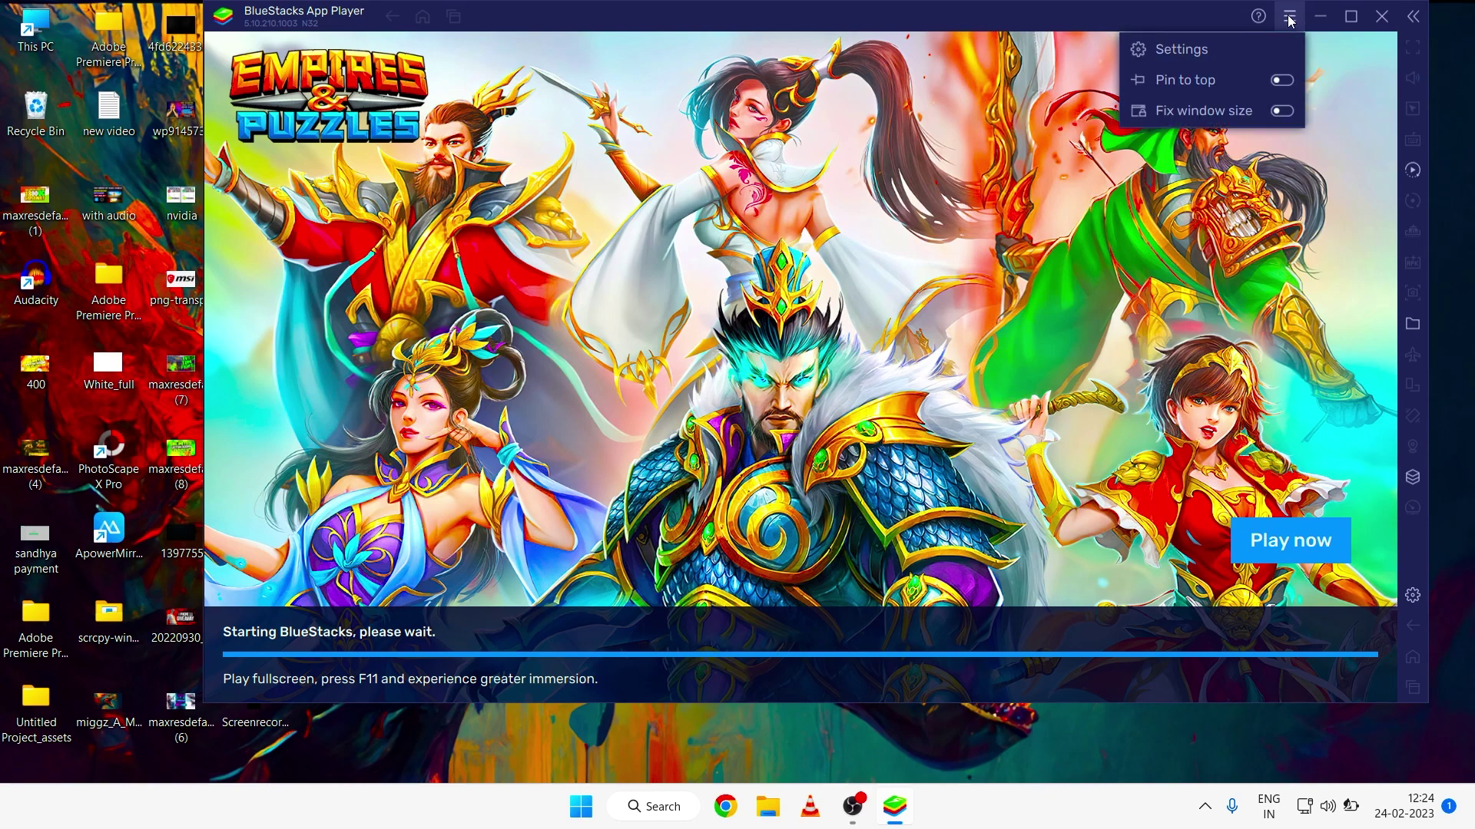
left_click(1227, 55)
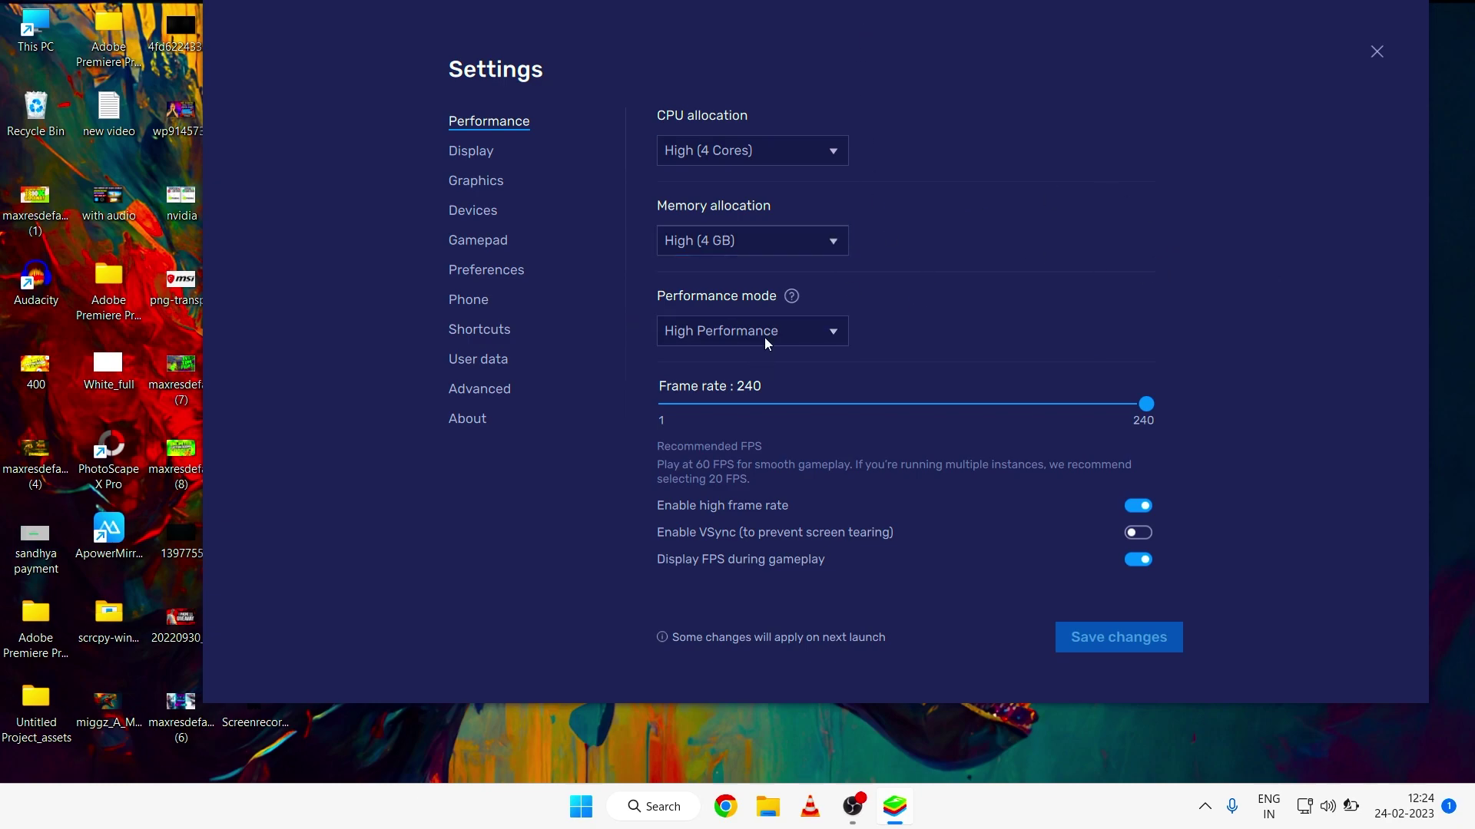
left_click(472, 151)
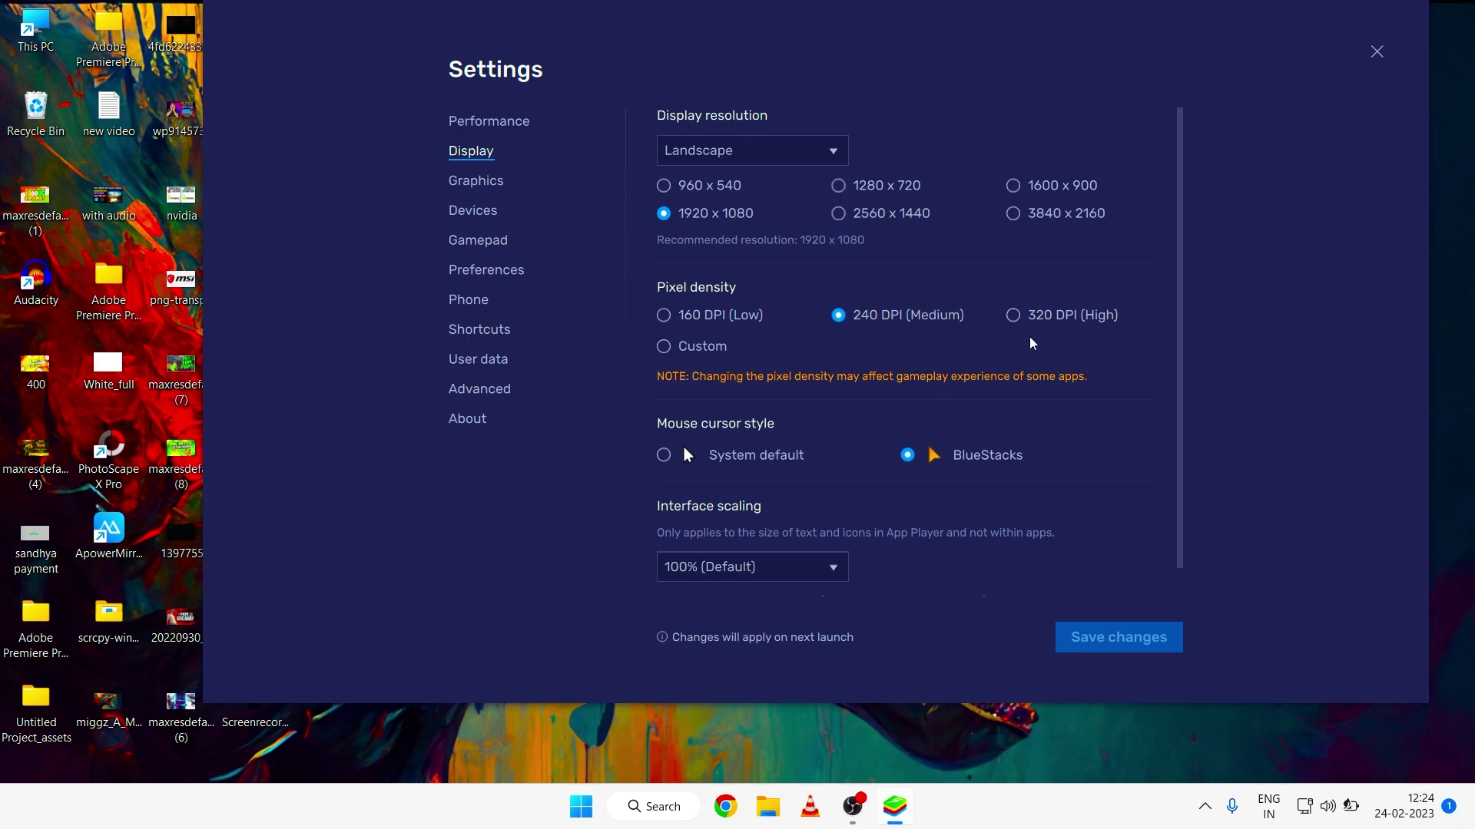
left_click(473, 181)
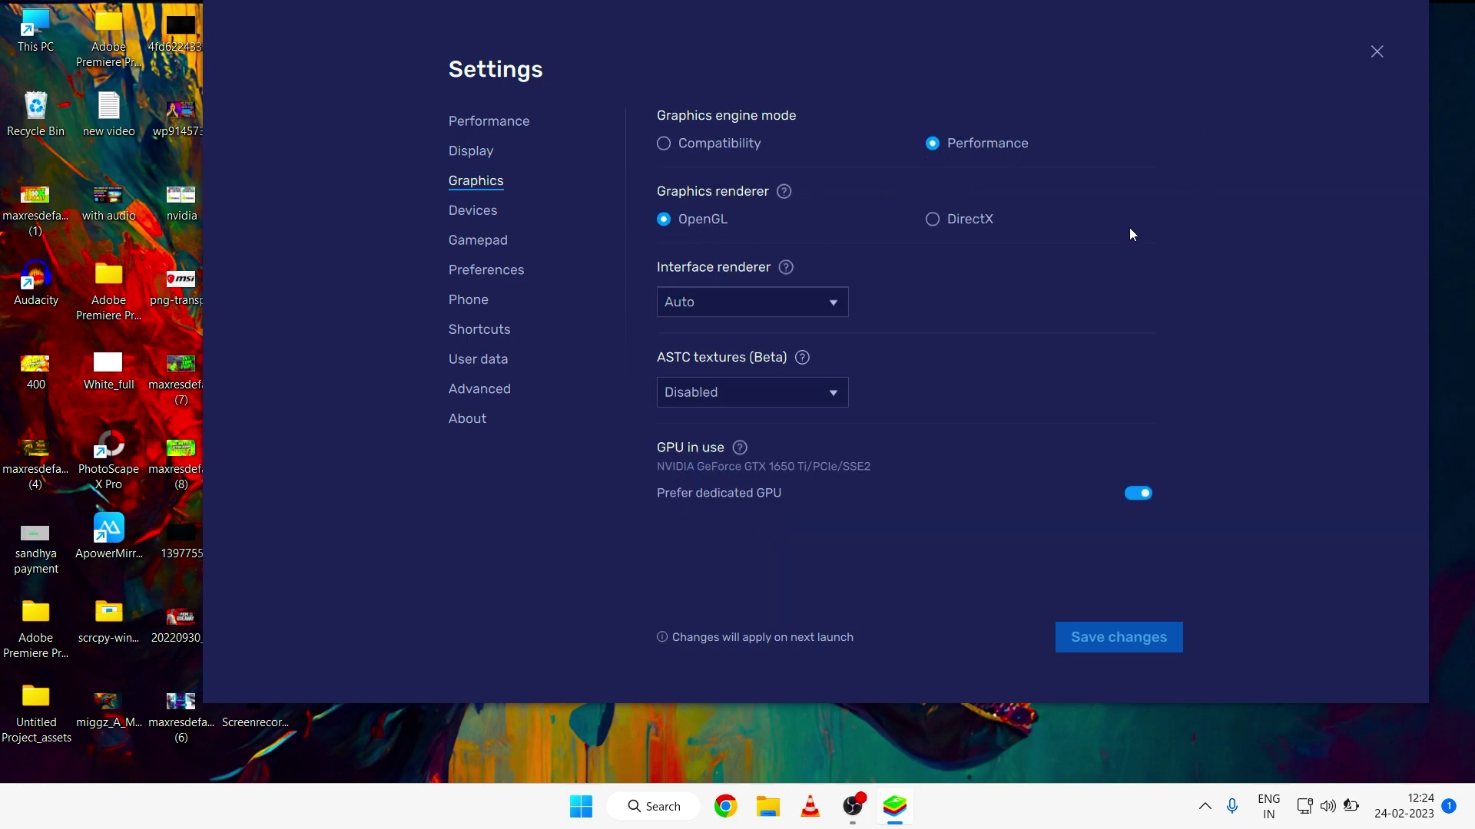
left_click(464, 220)
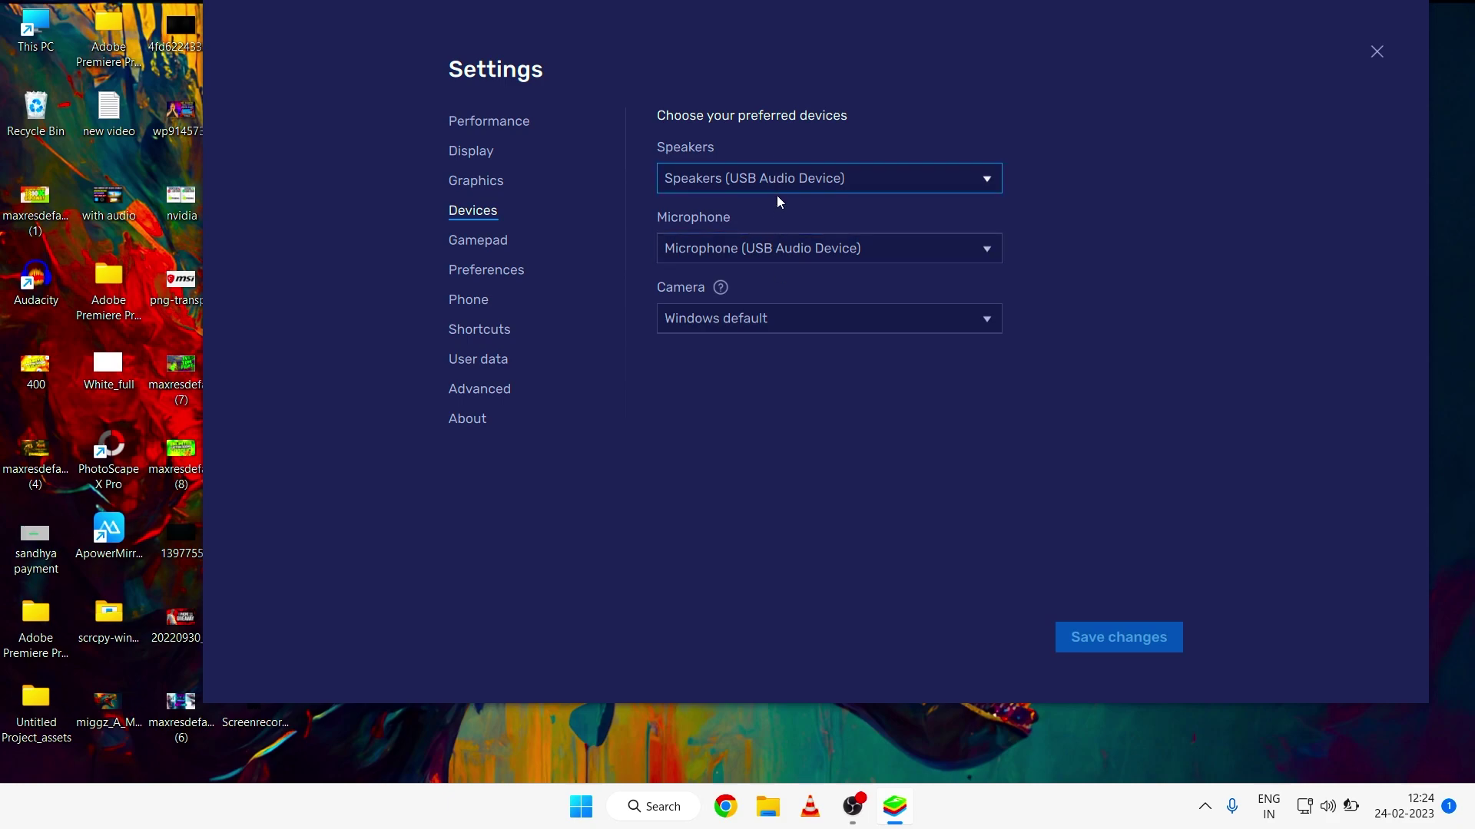
left_click(495, 247)
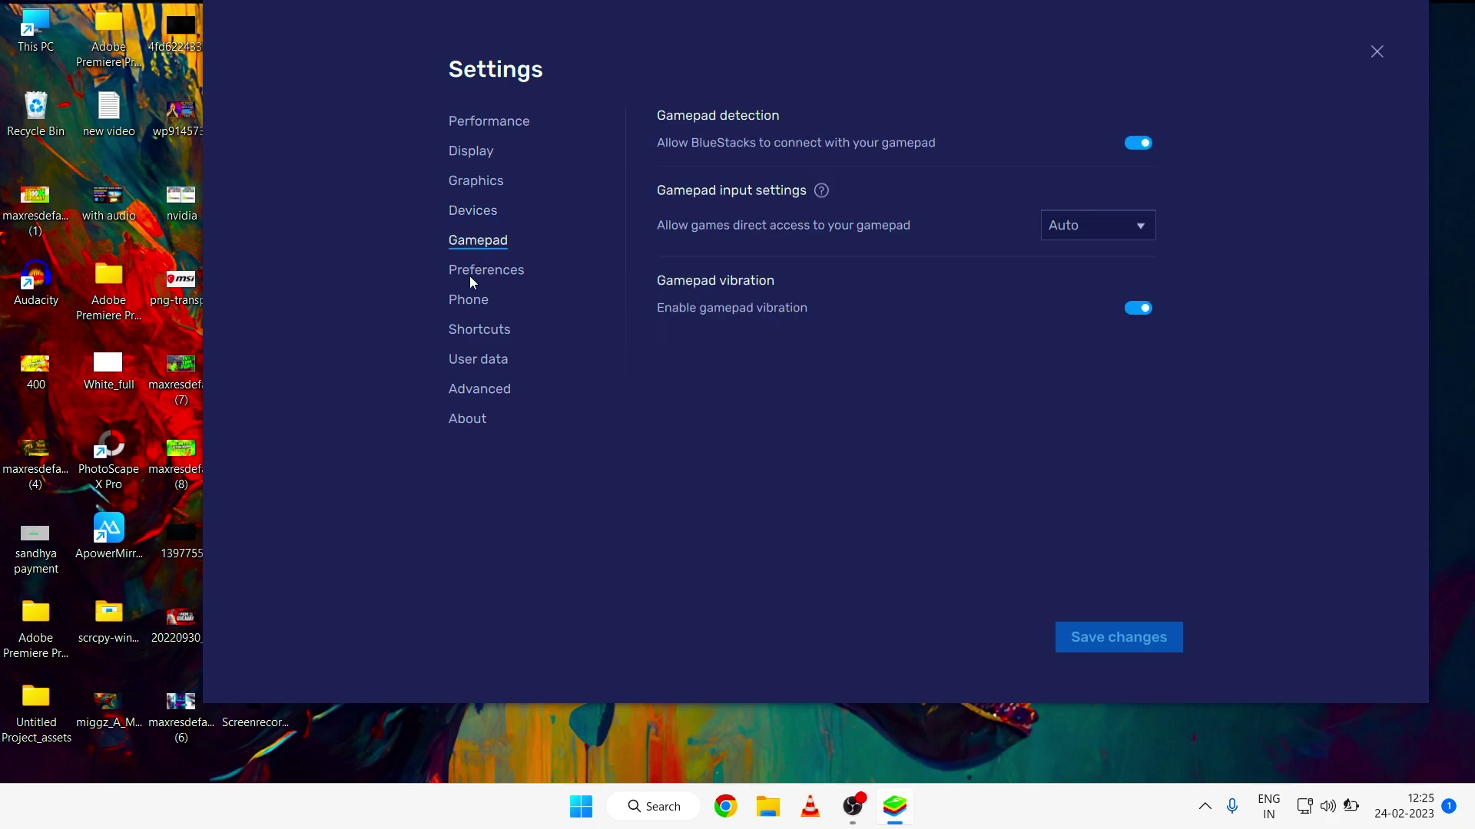
Review the Preferences, Phone, Shortcuts, User data and Advanced settings, and check the About page for BlueStacks updates.
left_click(473, 270)
left_click(470, 302)
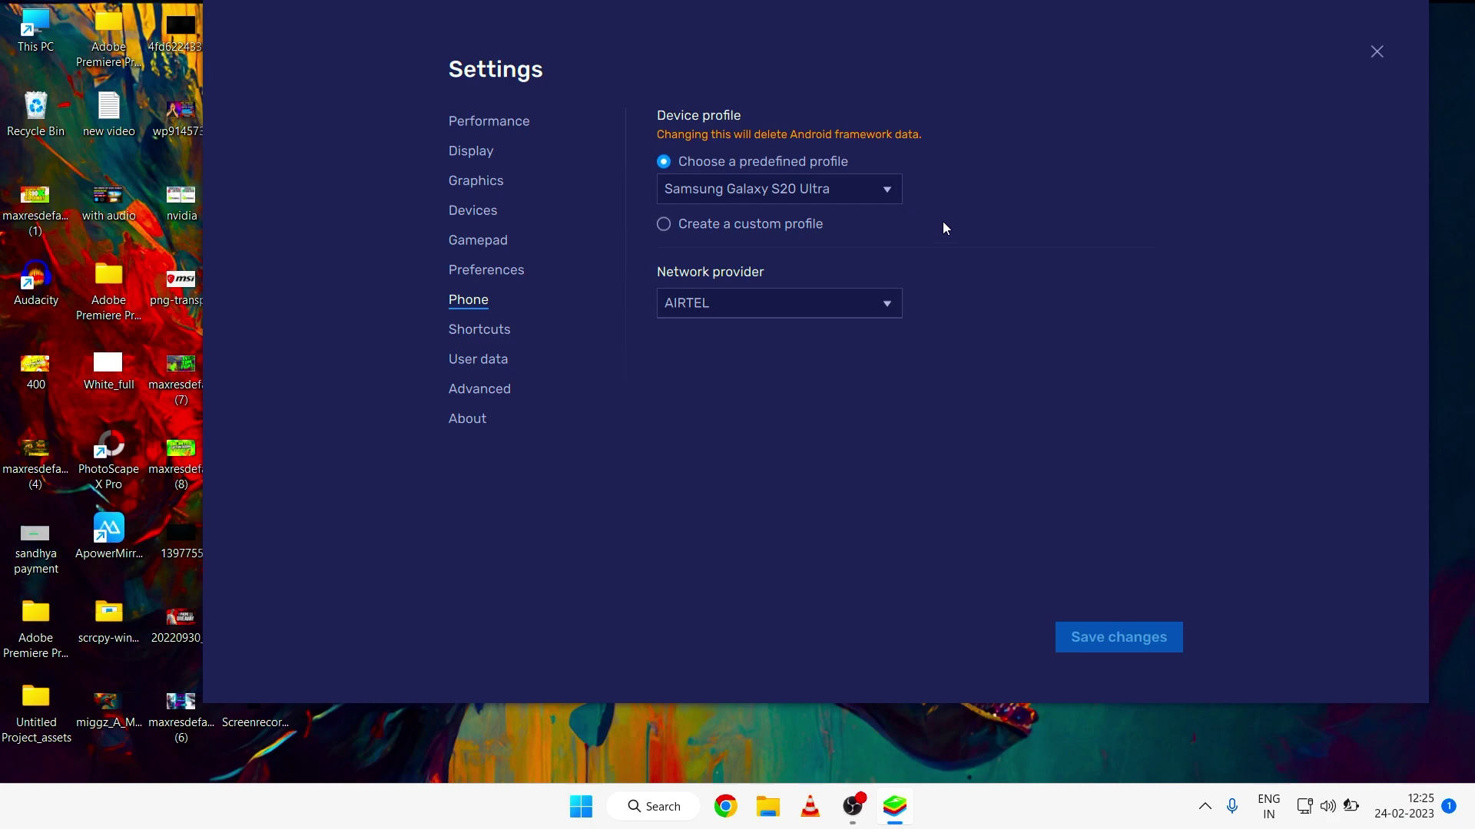
left_click(481, 326)
left_click(482, 356)
left_click(478, 391)
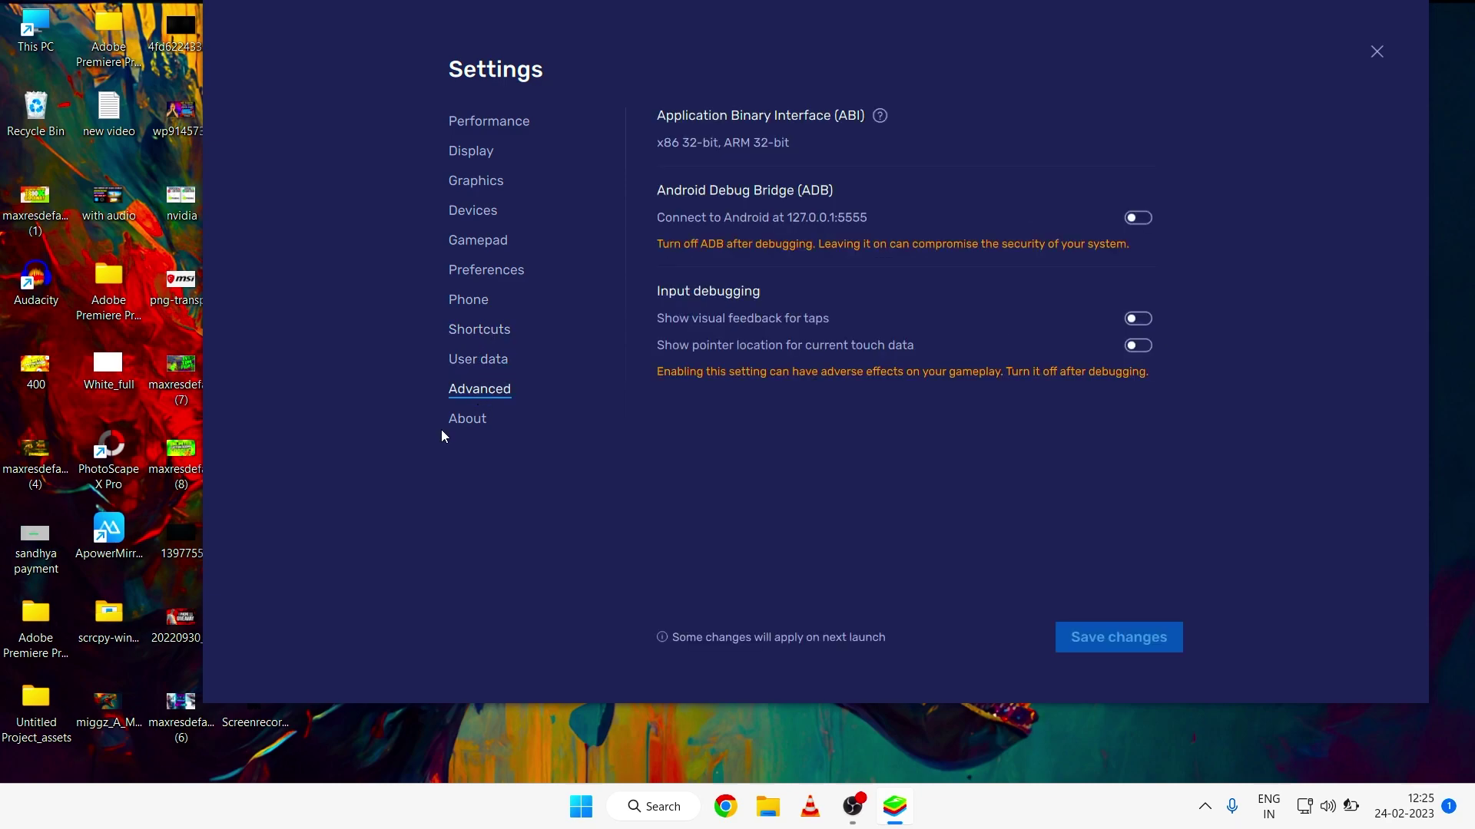
left_click(456, 425)
left_click(1103, 127)
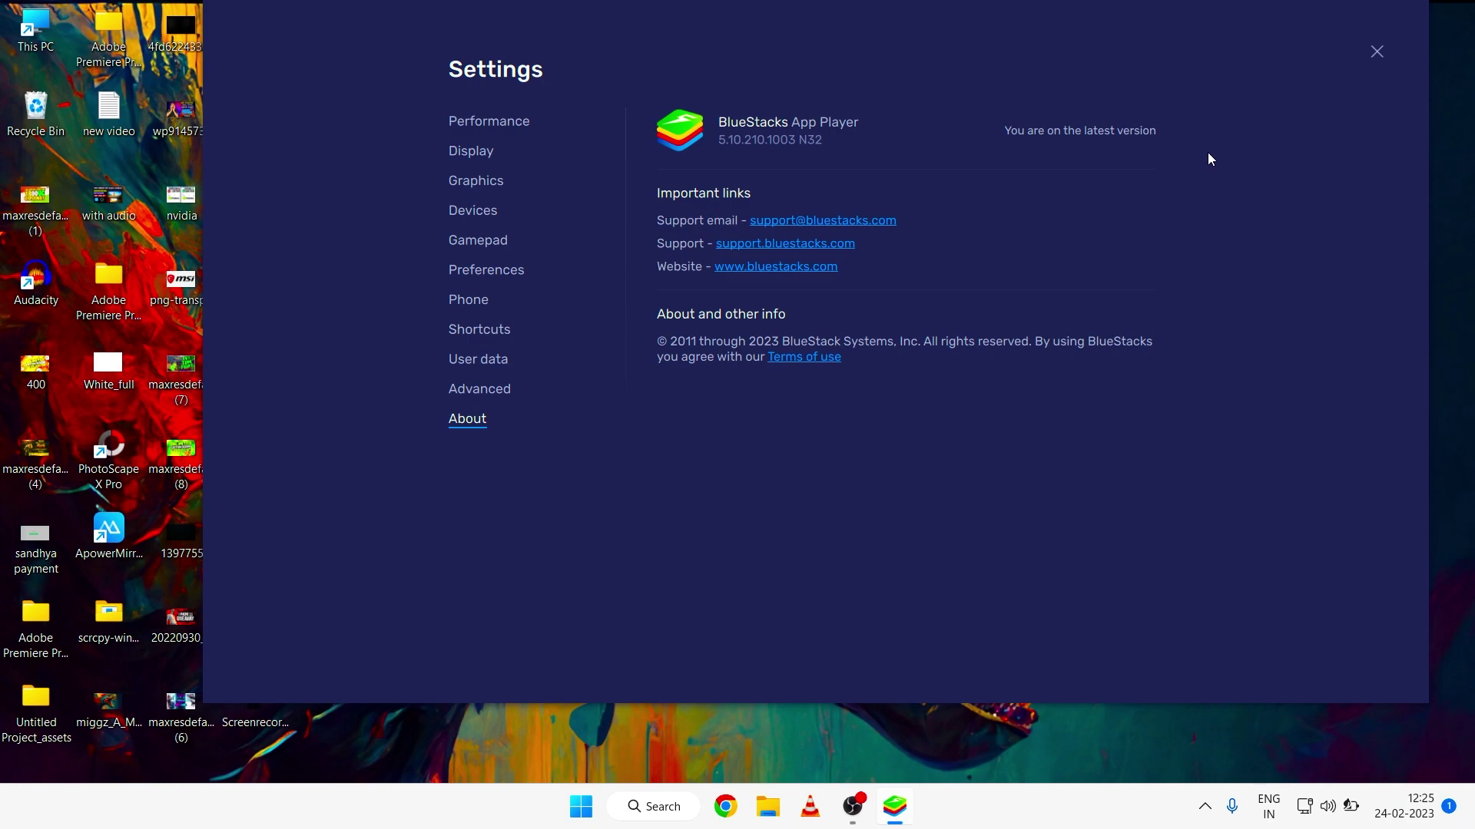
Close the settings and quit BlueStacks, confirming the exit.
left_click(1377, 52)
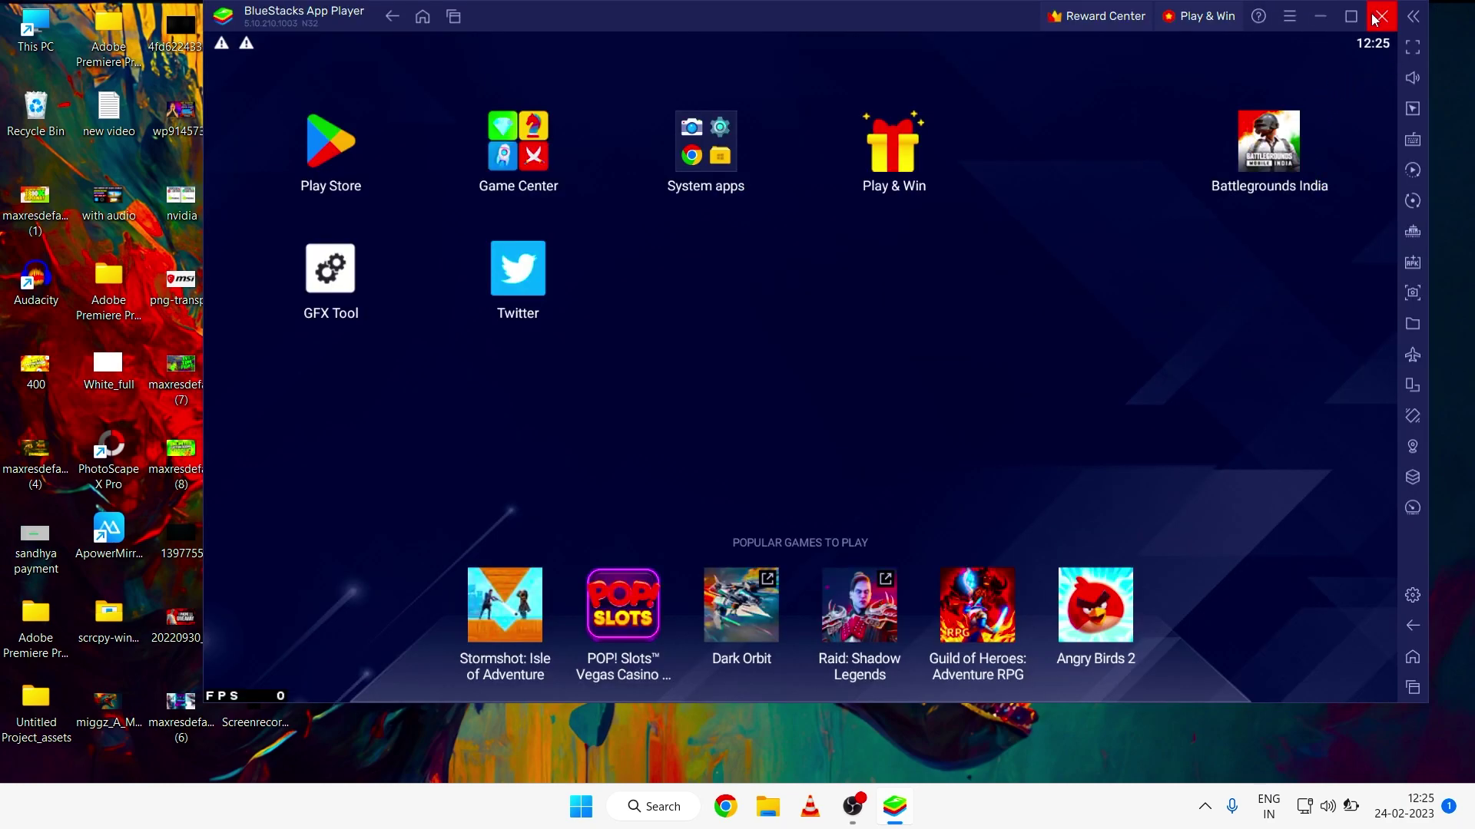
left_click(1375, 20)
left_click(892, 487)
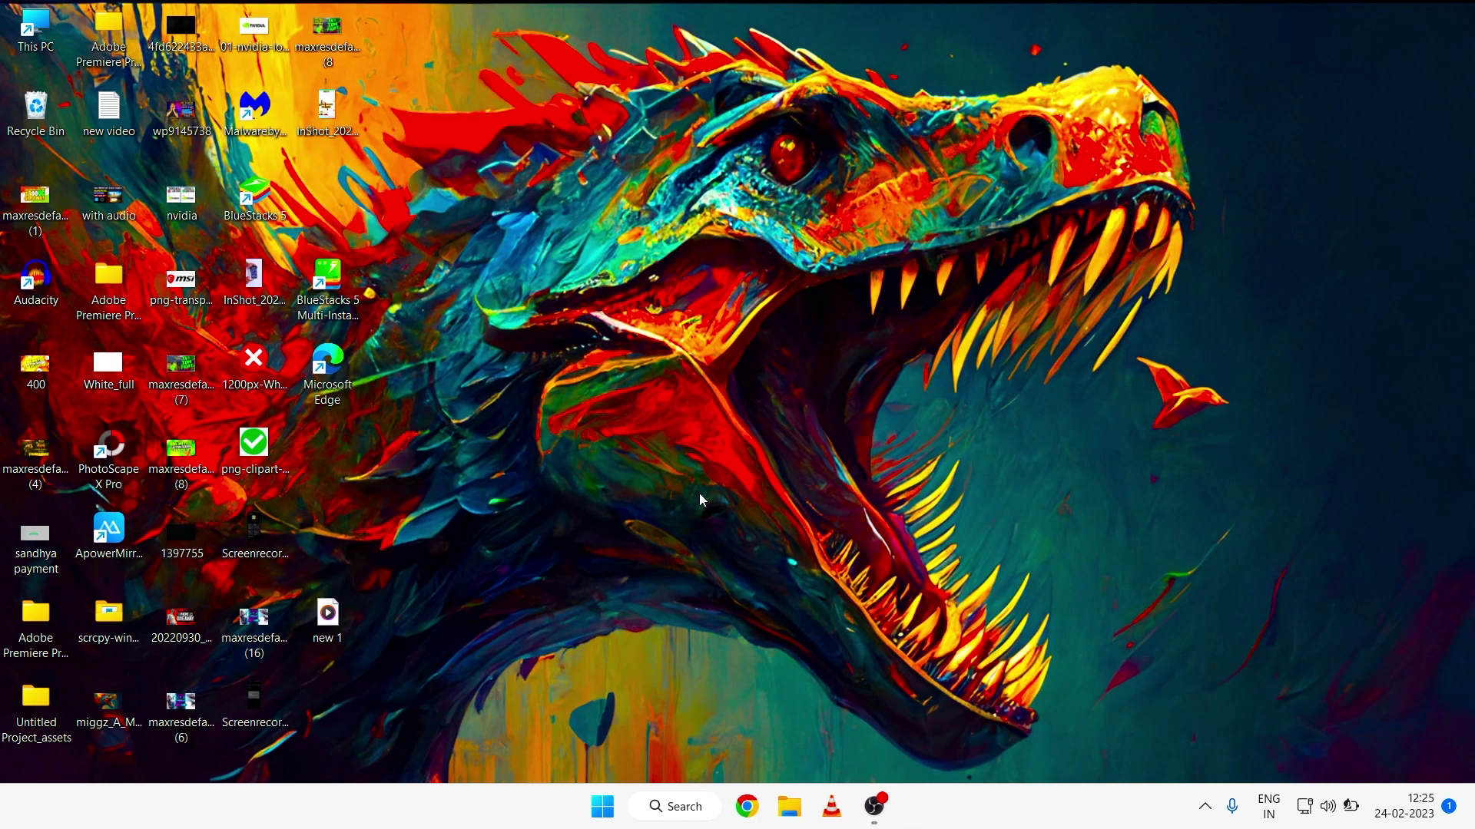
Launch the Run dialog and open the %temp% folder with it.
key("super")
type("run")
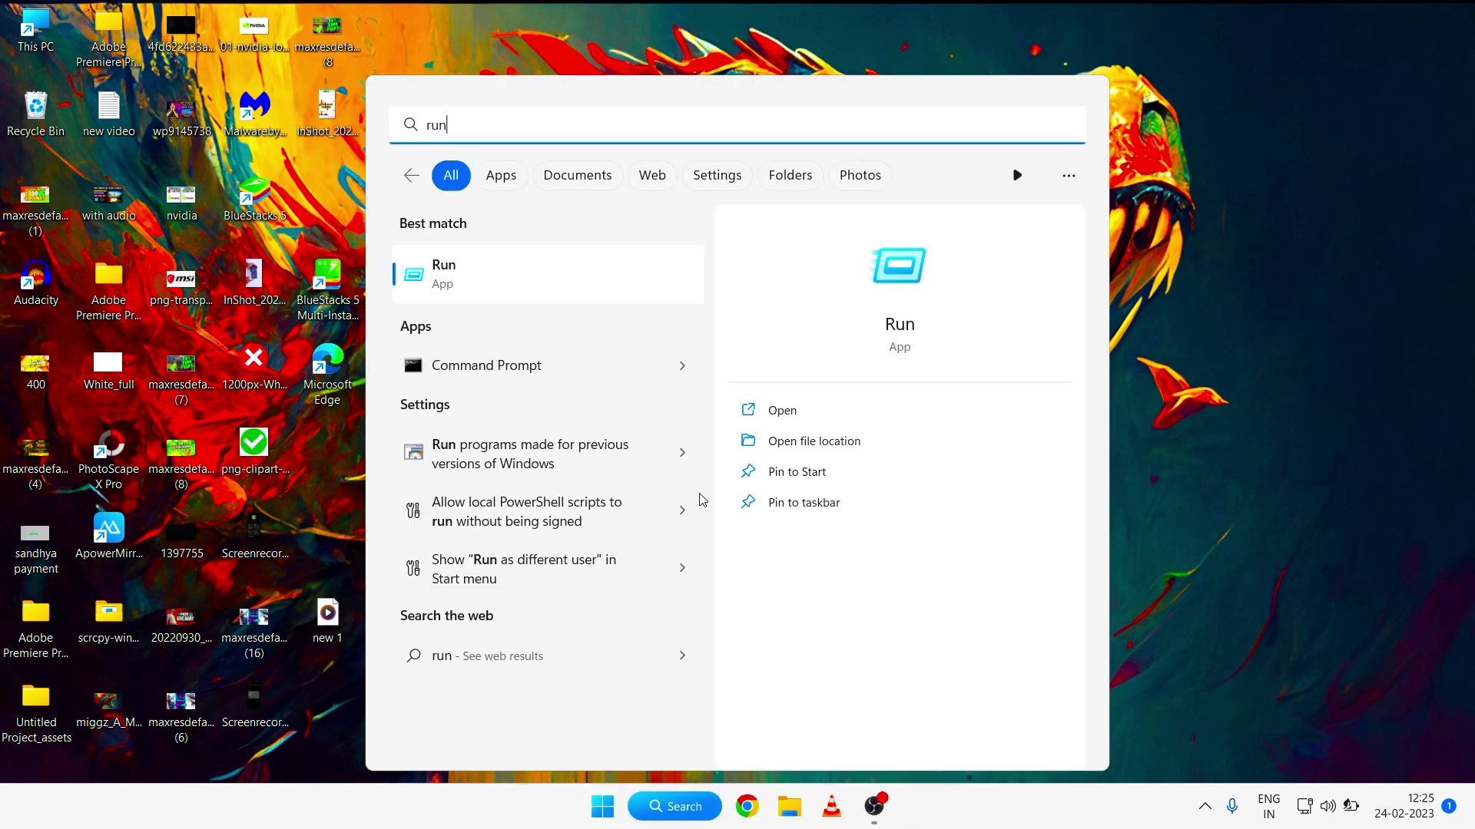
key("Return")
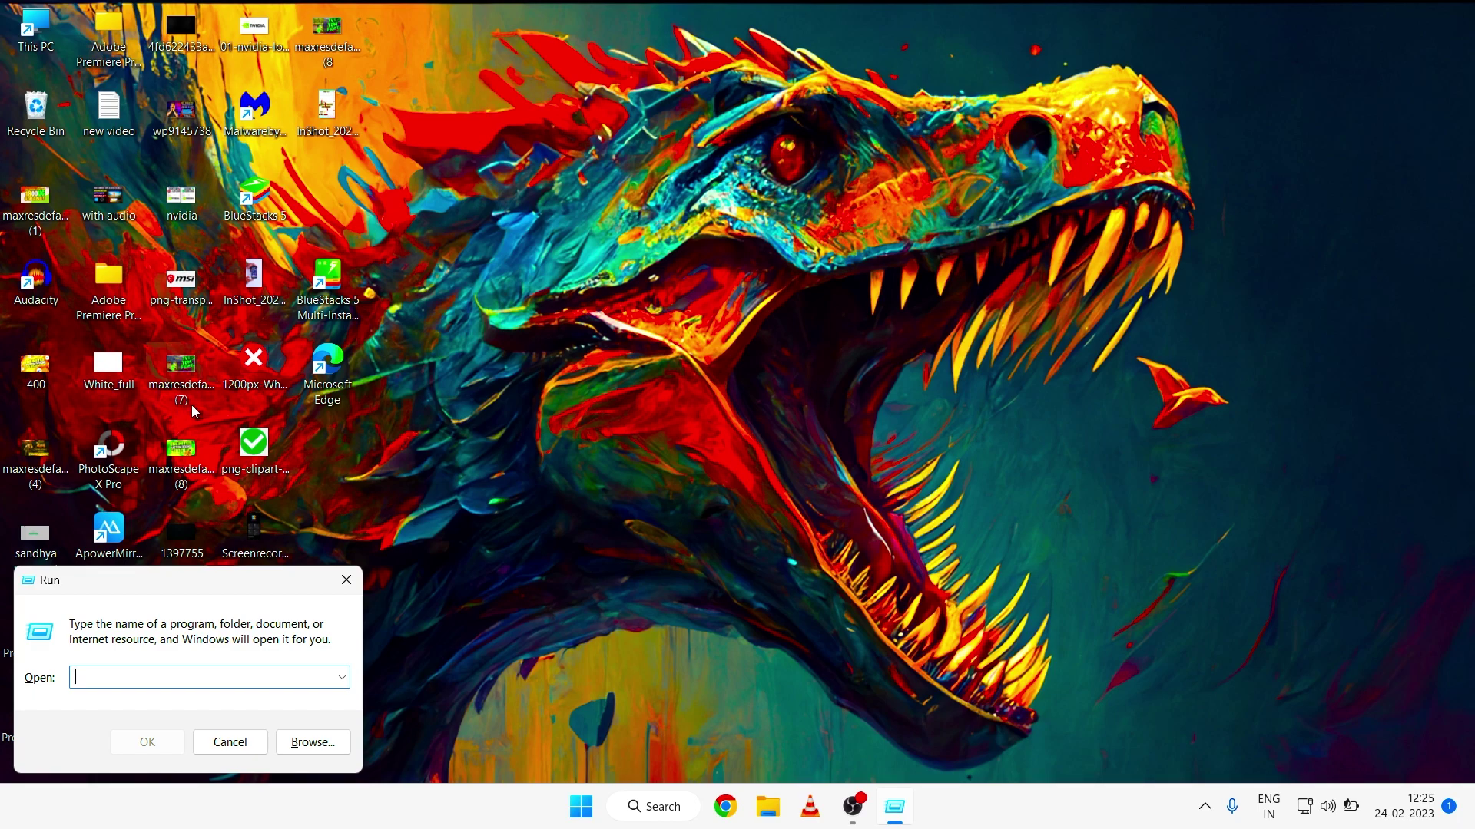
type("%")
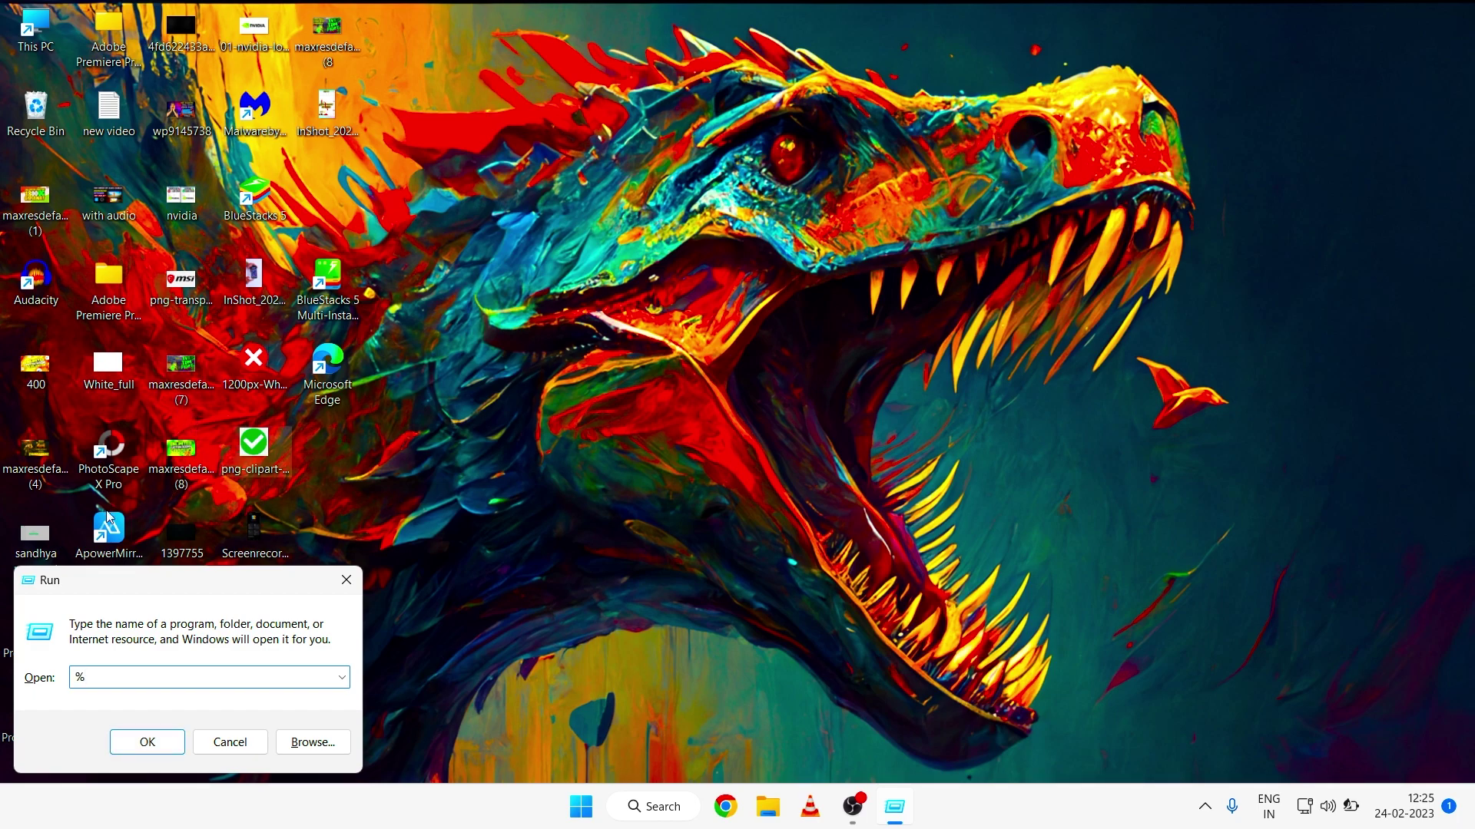
type("temp")
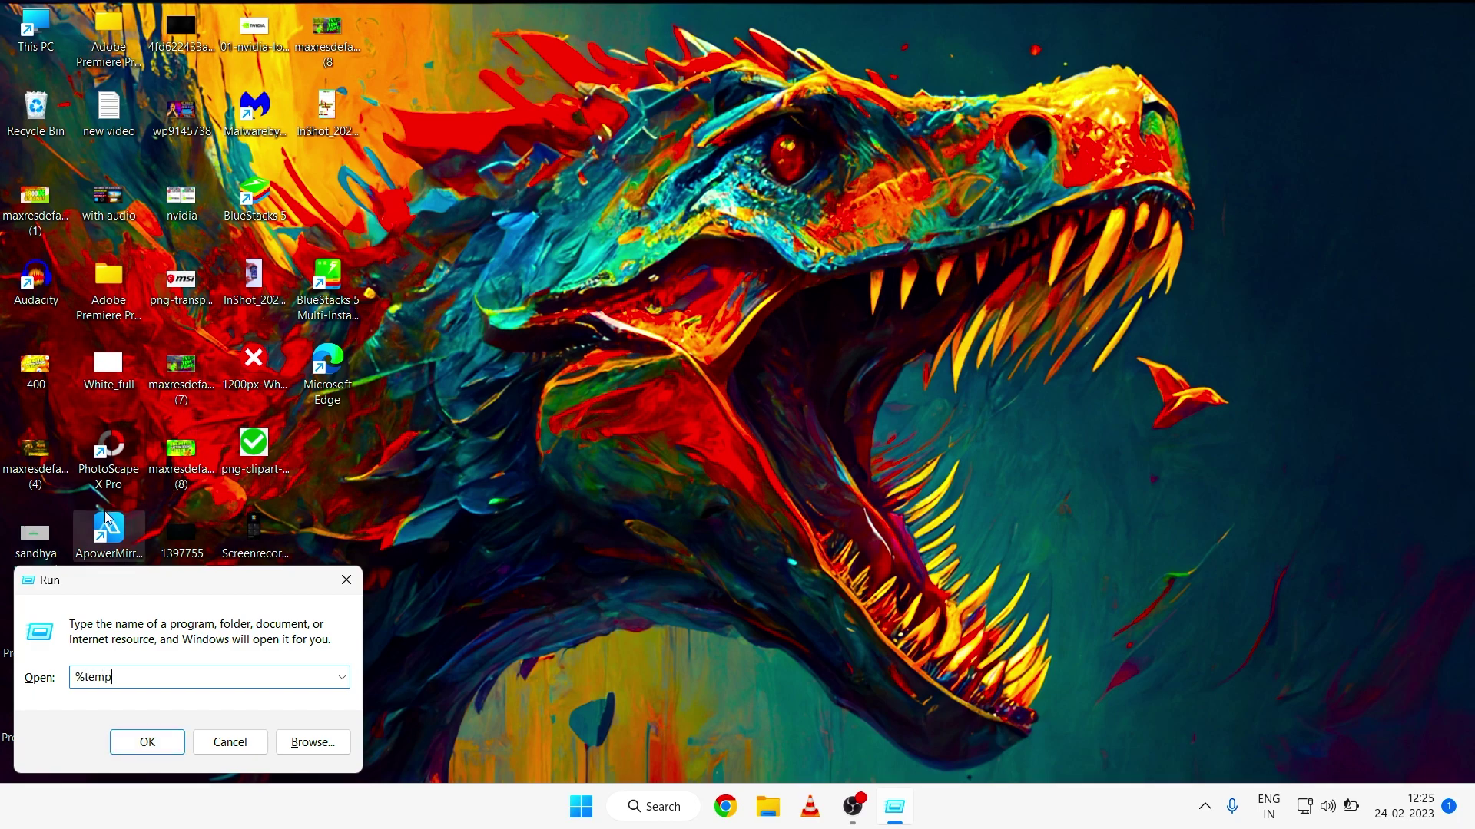
type("%")
key("Return")
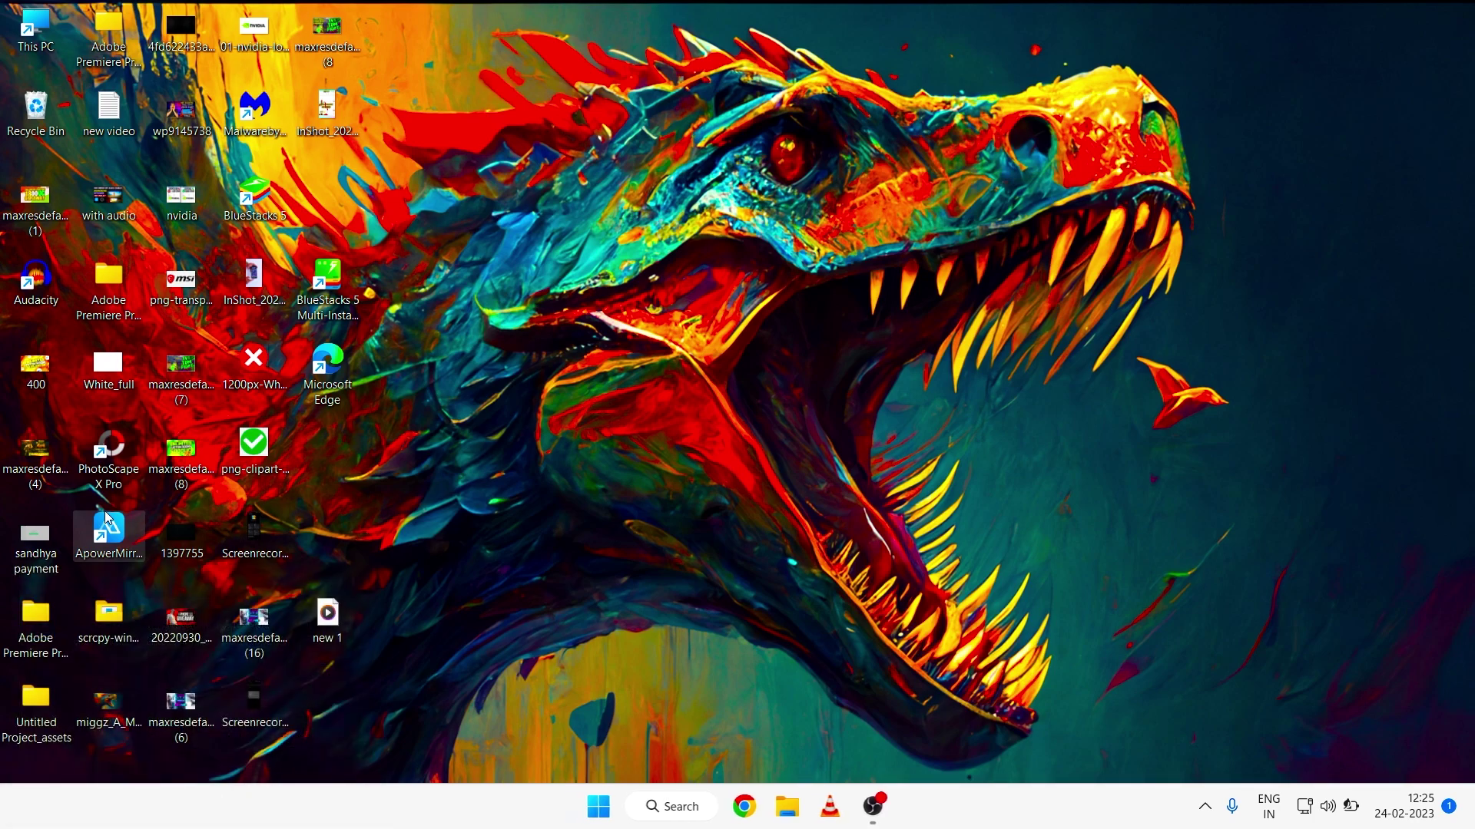
Delete all items in the user's AppData\Local\Temp folder, skipping those that cannot be removed, and close the folder.
scroll(1195, 503, "down", 2)
key("ctrl+a")
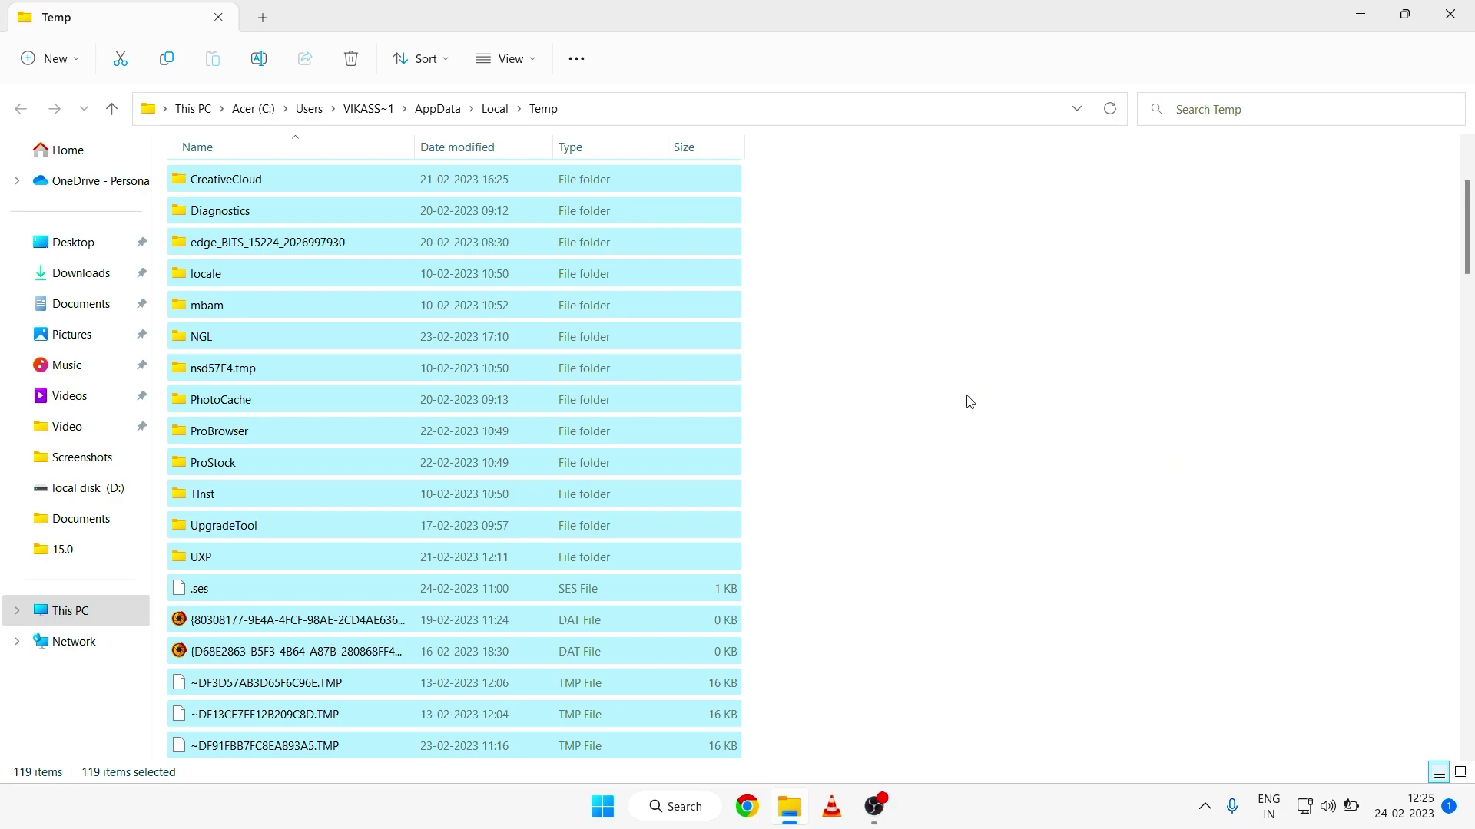
key("Delete")
left_click(313, 379)
left_click(449, 411)
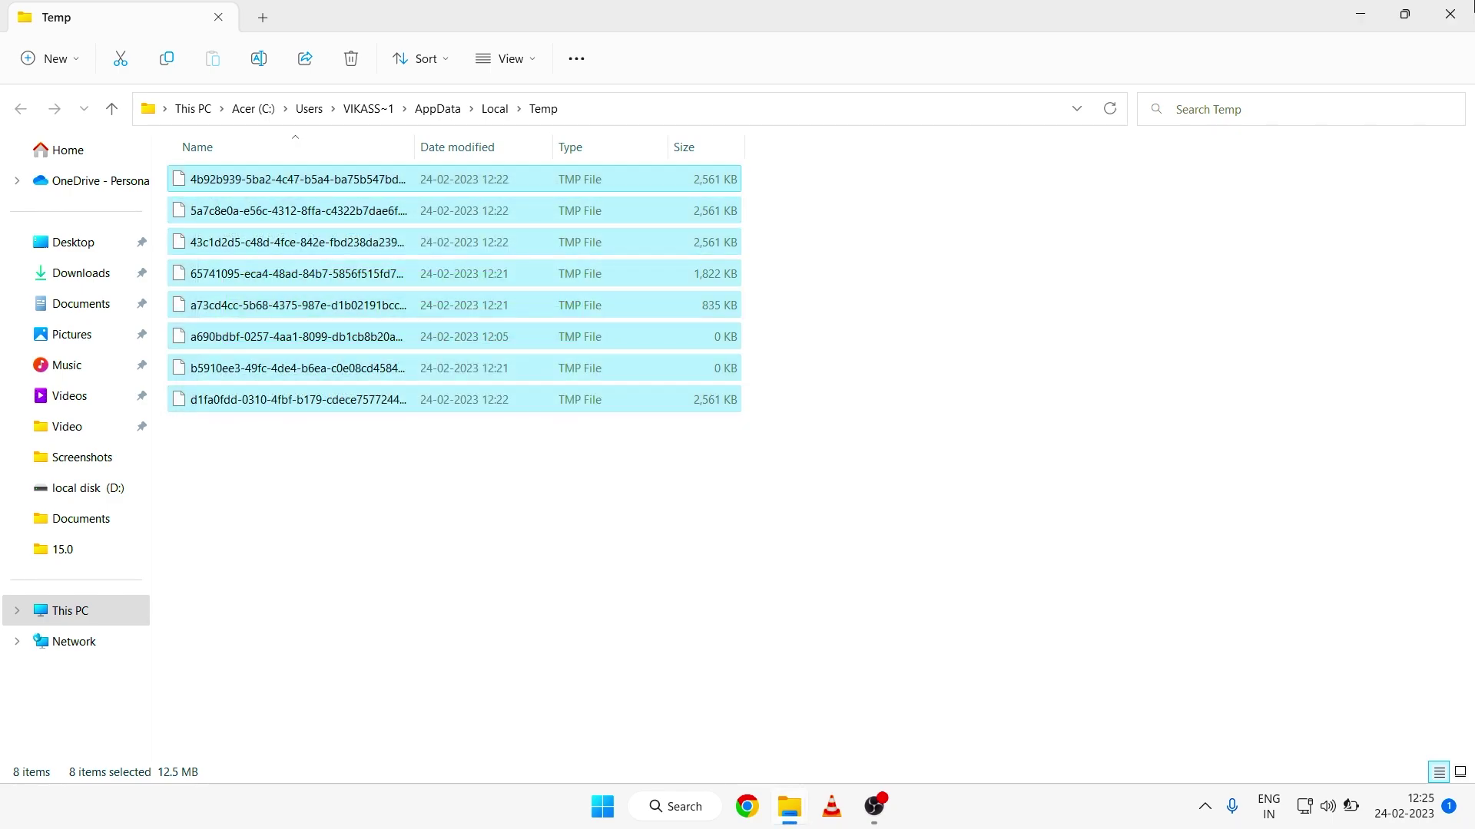
left_click(1450, 14)
Launch the Run dialog and open the Windows temp folder with it.
key("super")
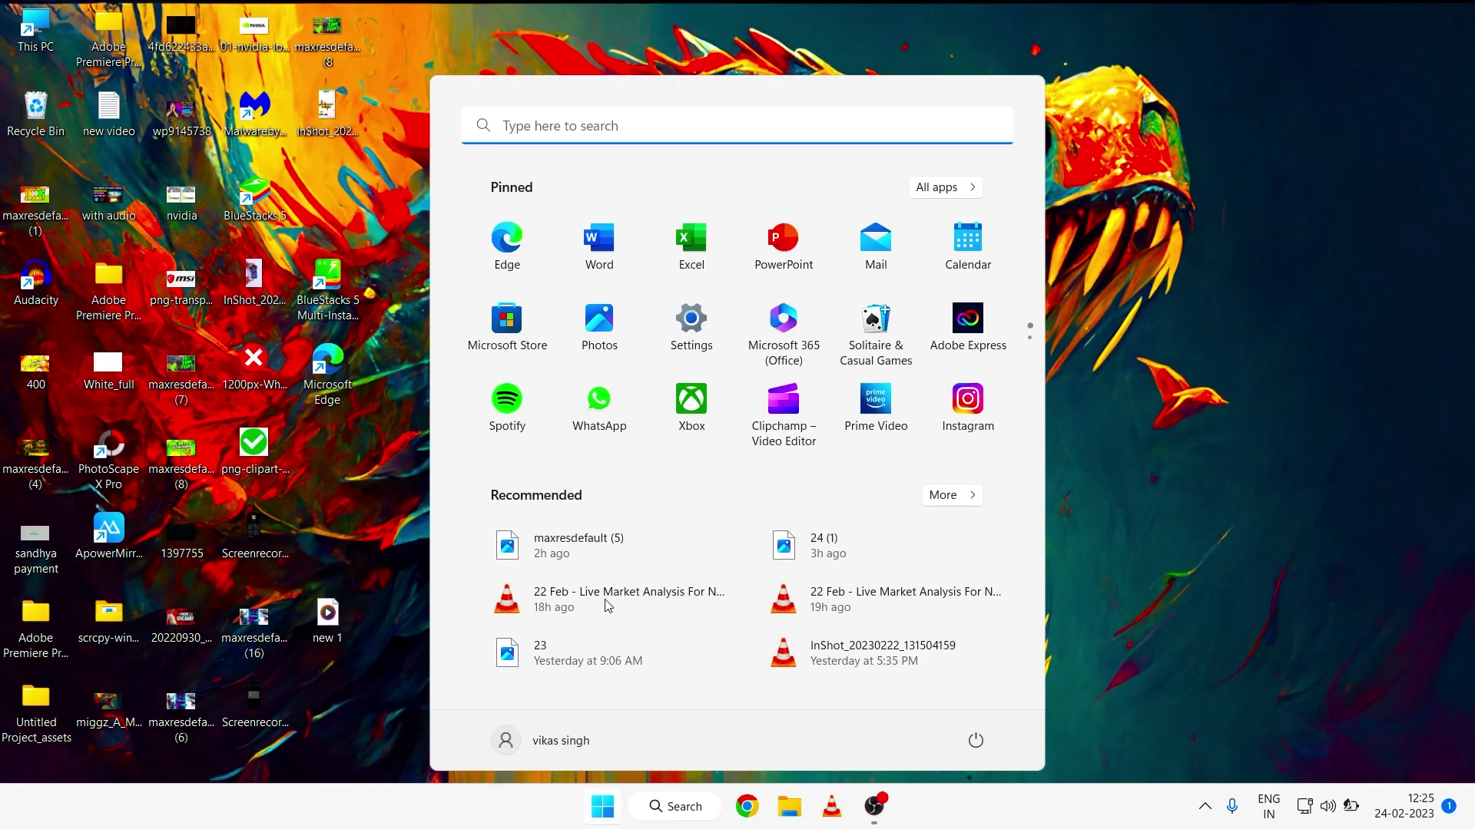
type("rub")
key("BackSpace")
type("n")
key("Return")
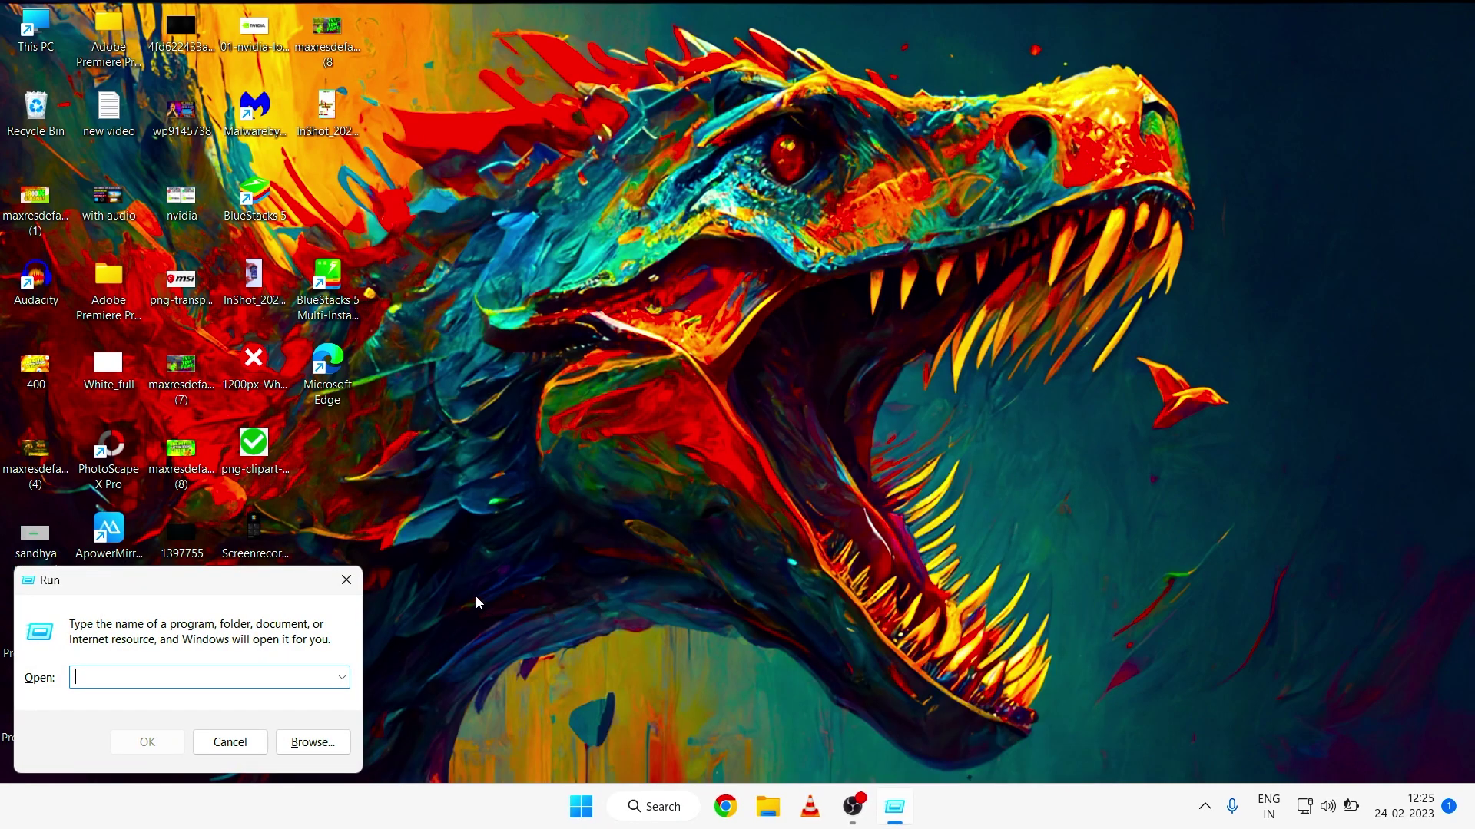
type("temp")
key("Return")
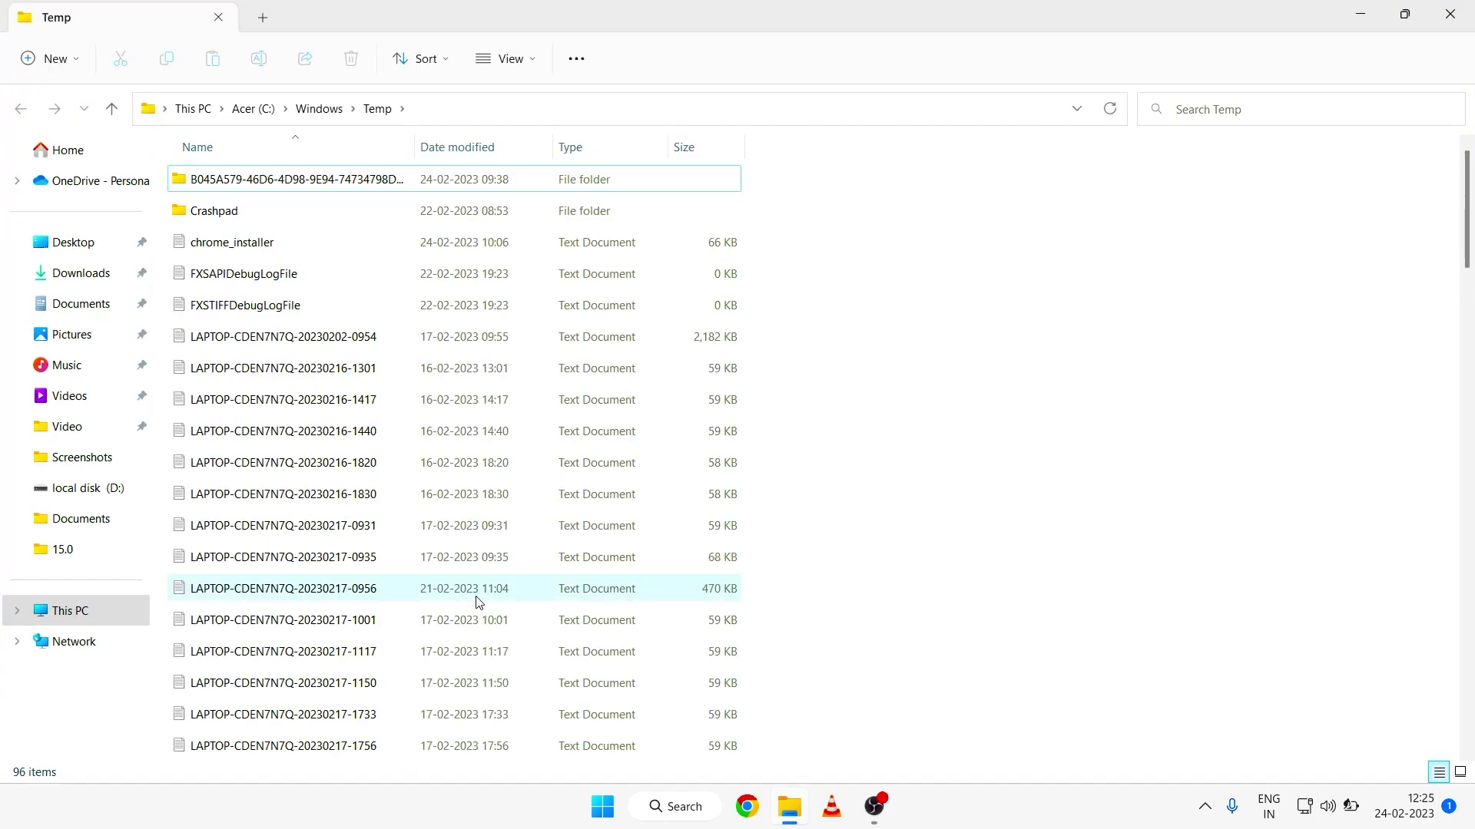
Delete all items in the Windows Temp folder, skipping all current items that are in use, and close the folder.
key("ctrl+a")
key("Delete")
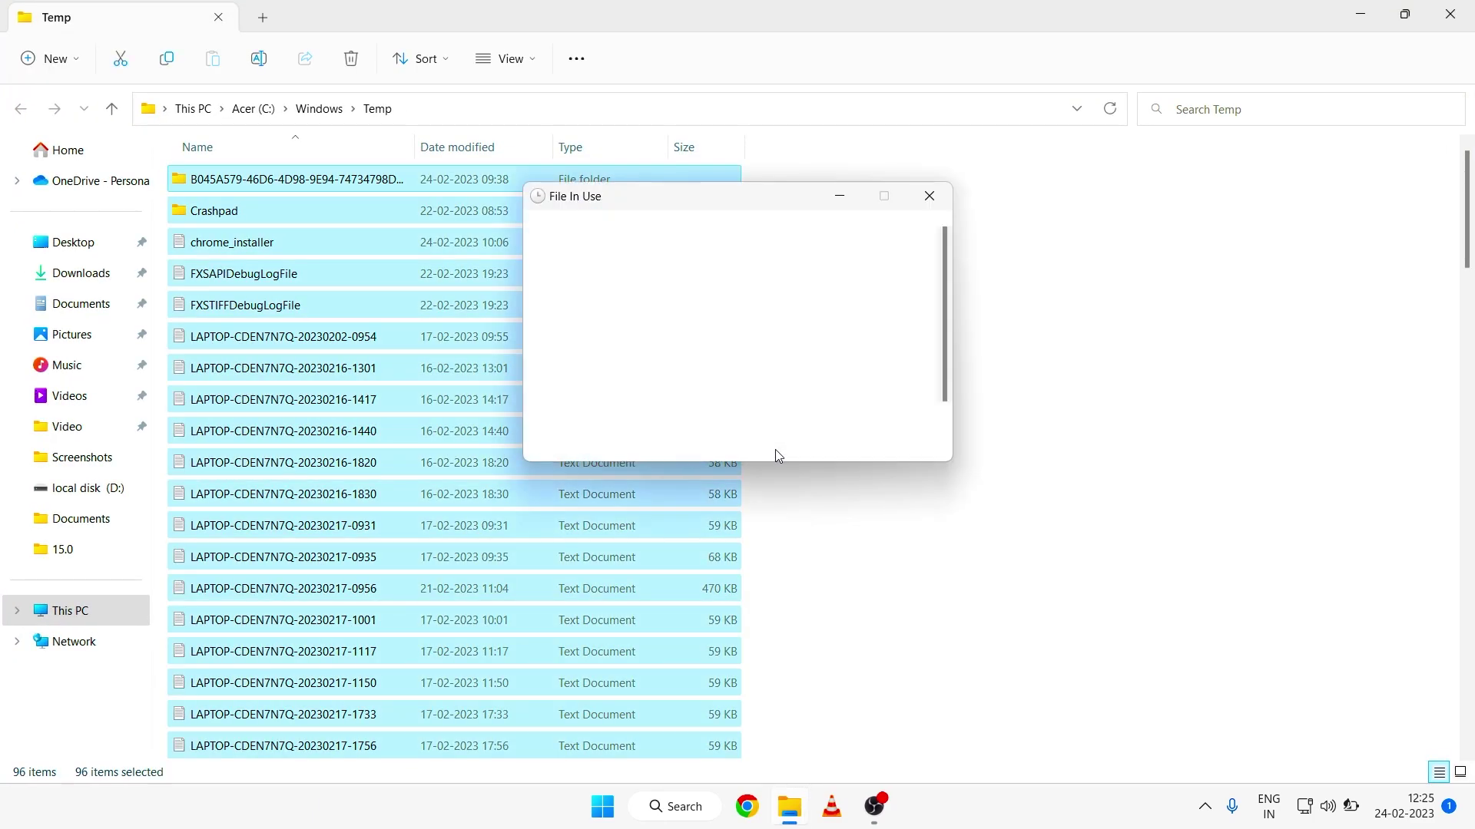
left_click(688, 366)
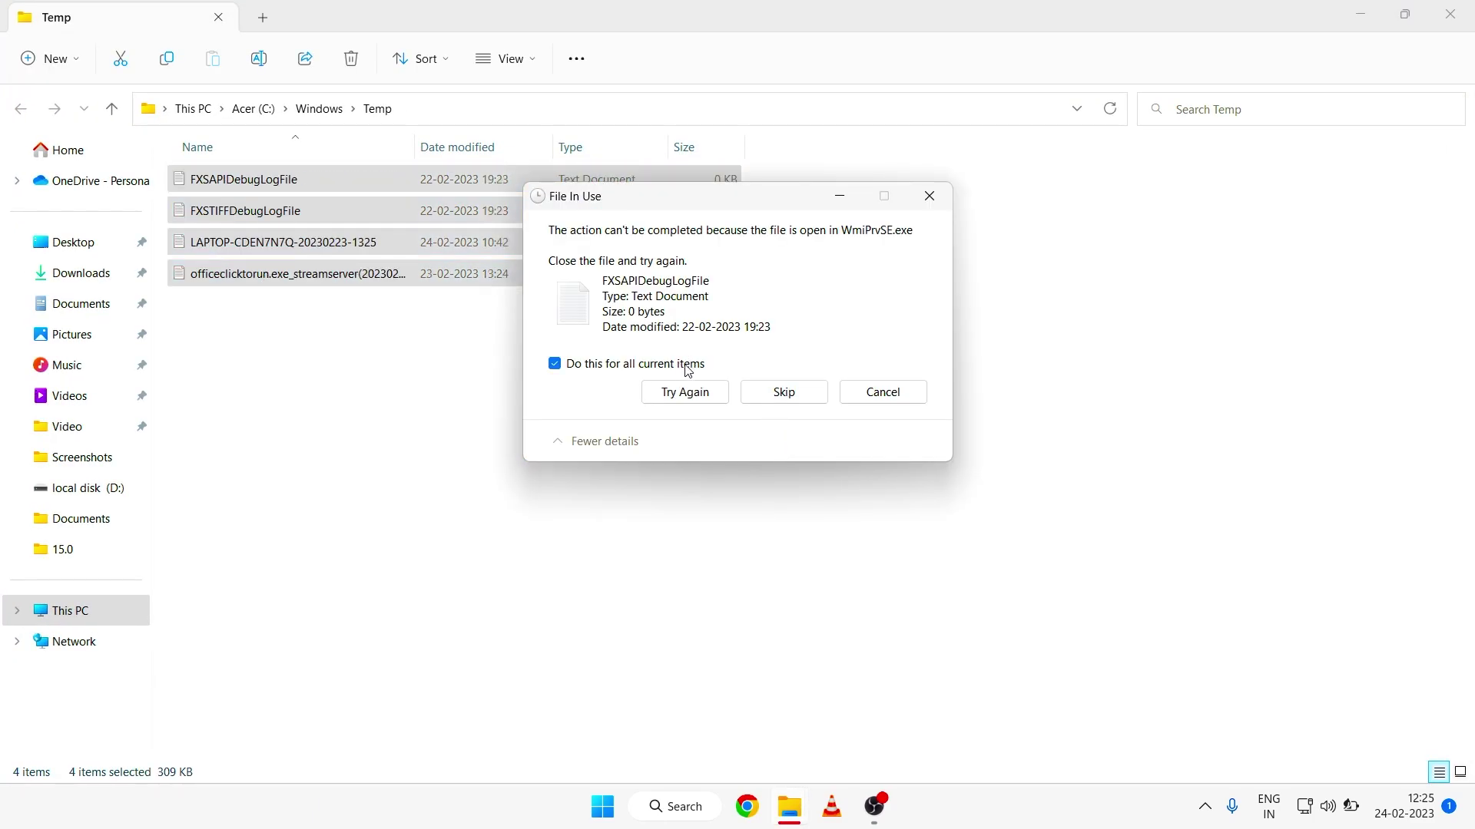
left_click(774, 393)
left_click(1450, 13)
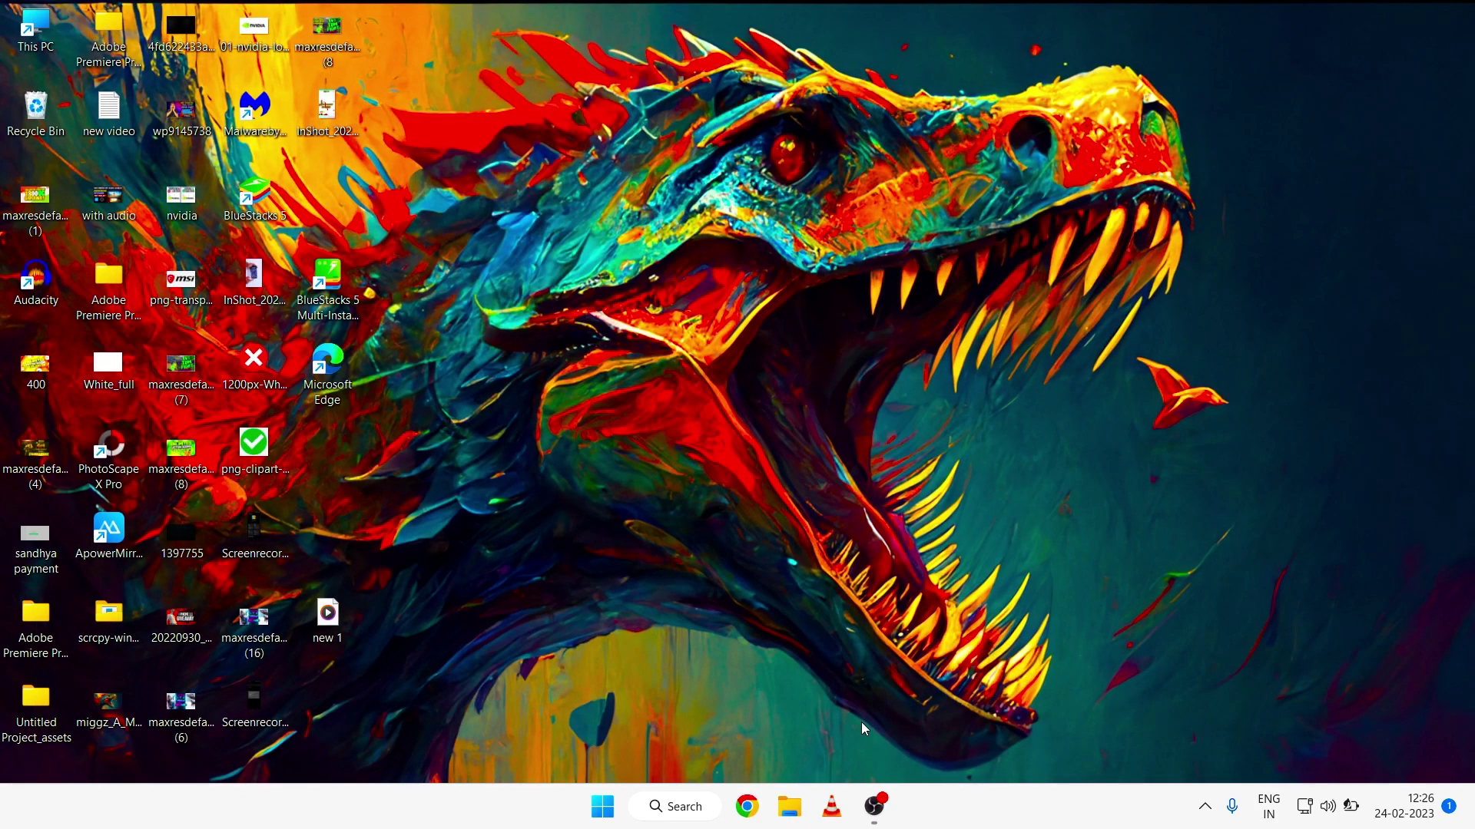
left_click(874, 806)
key("super+d")
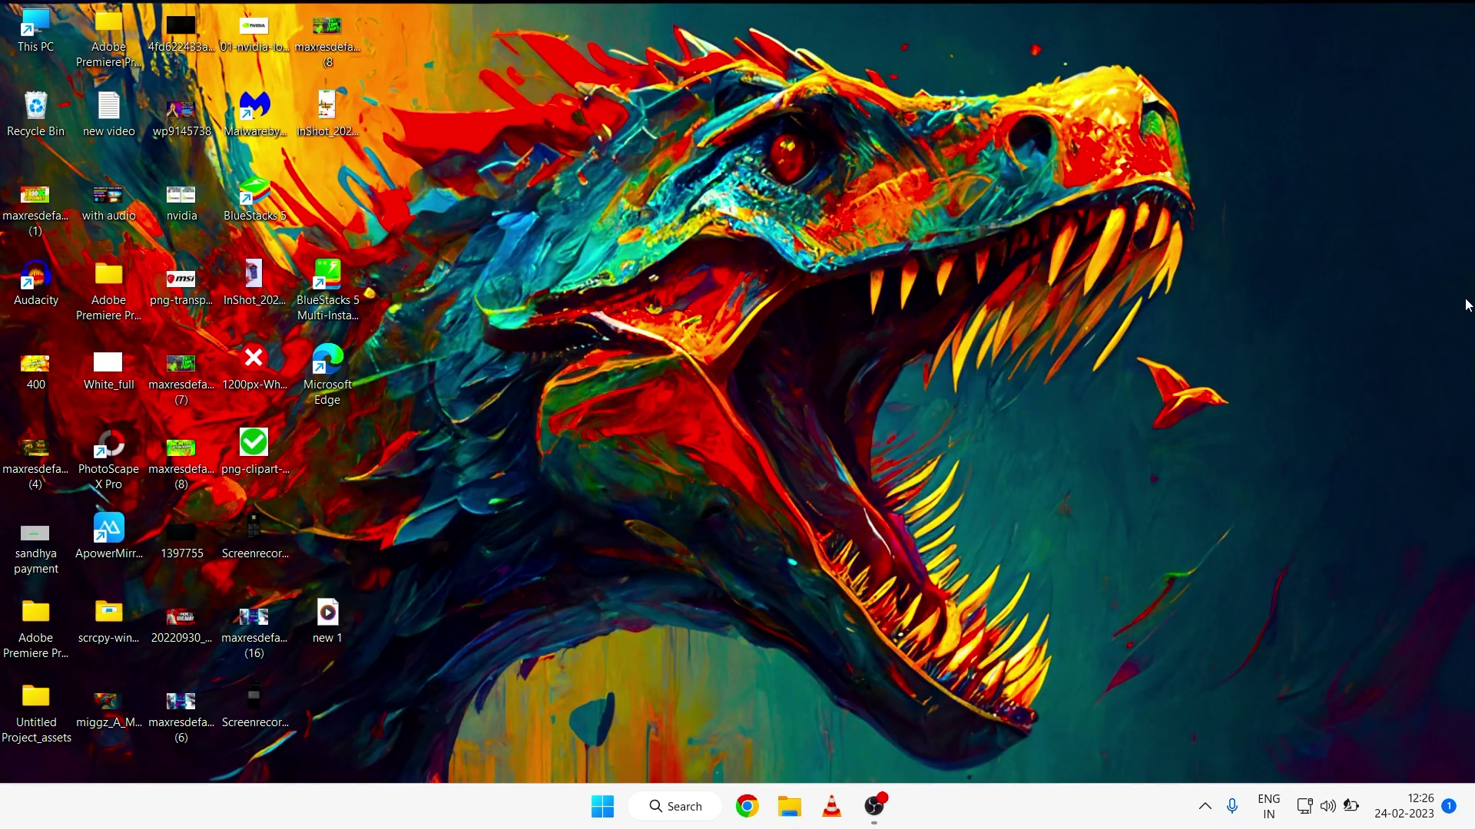